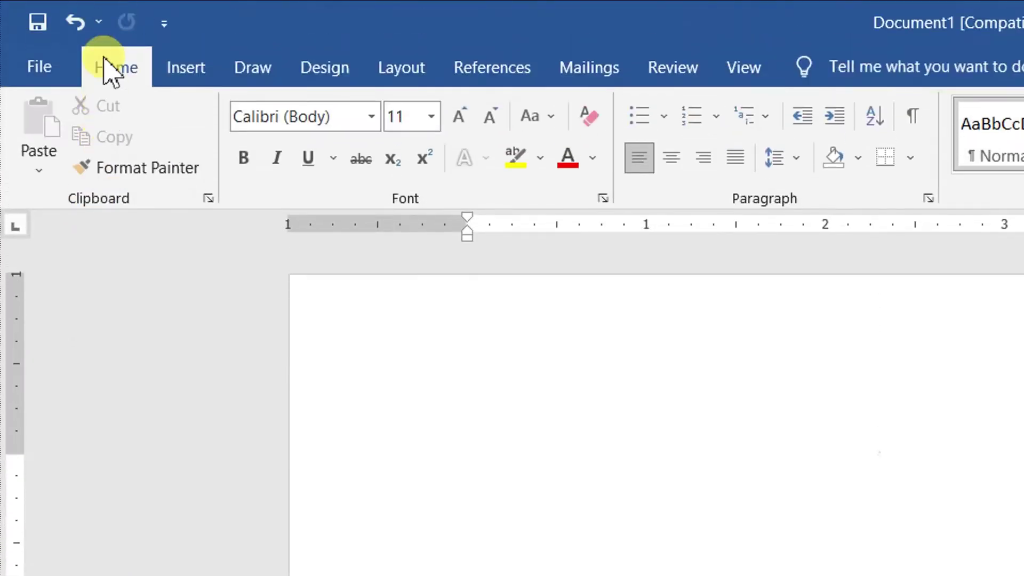
Step: Show the Draw tab tools, try the Eraser, then select the dark blue 1 mm pen
{"action": "left_click", "coordinate": [248, 69]}
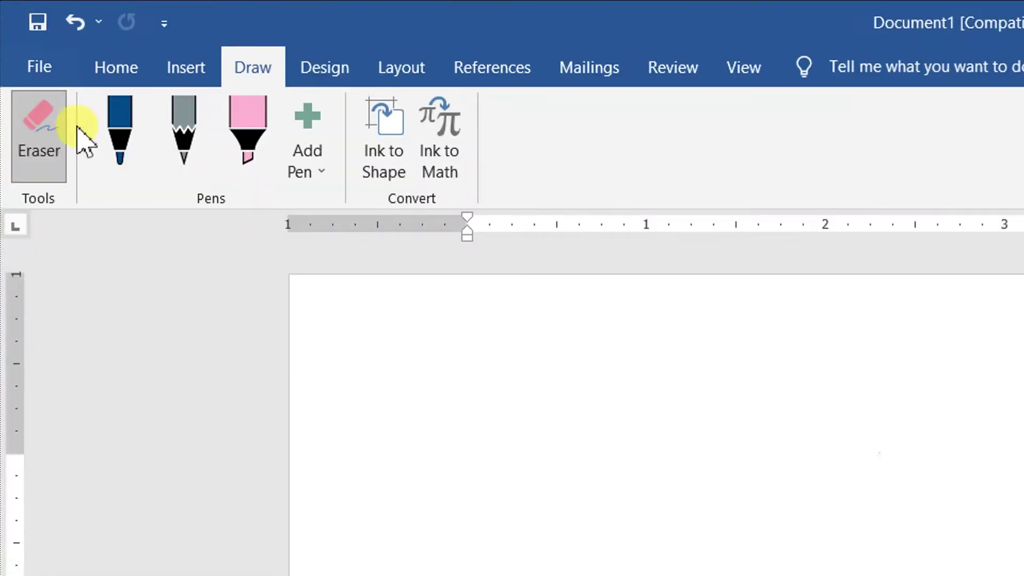
{"action": "left_click", "coordinate": [24, 68]}
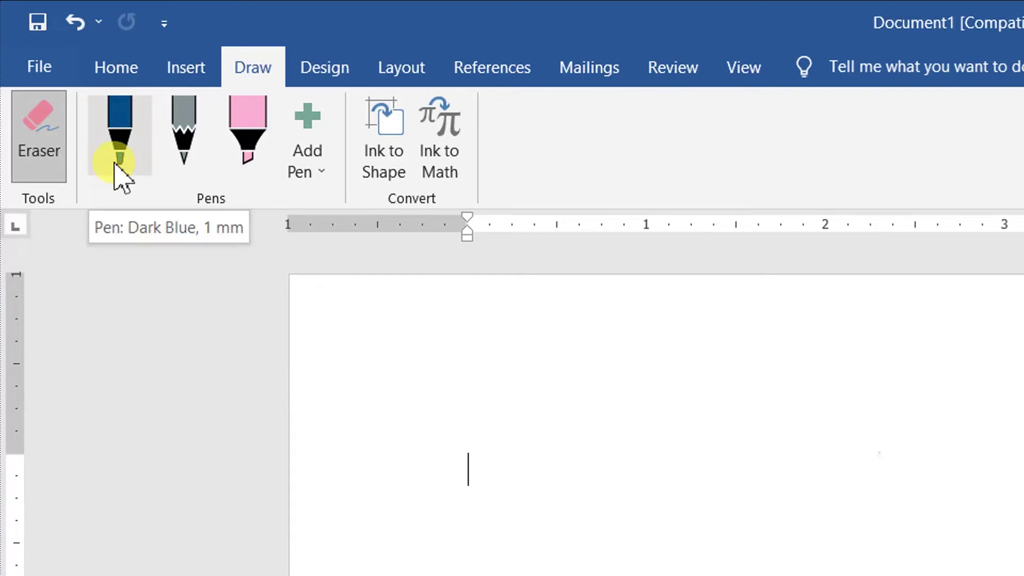
{"action": "left_click", "coordinate": [133, 135]}
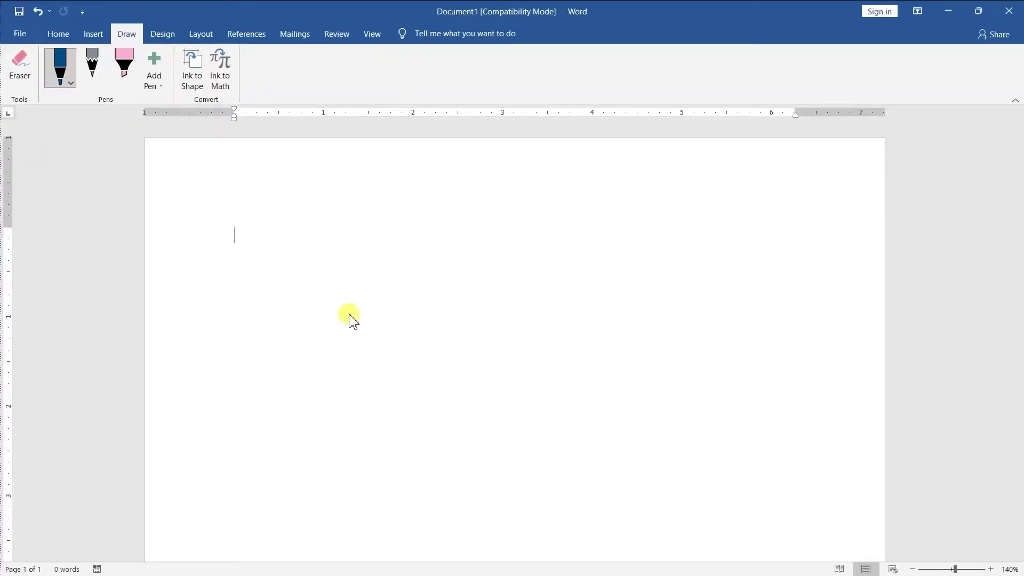
Step: Handwrite a T and a V in thin dark blue ink
{"action": "left_click_drag", "start_coordinate": [278, 247], "coordinate": [499, 259]}
{"action": "left_click_drag", "start_coordinate": [383, 250], "coordinate": [376, 356]}
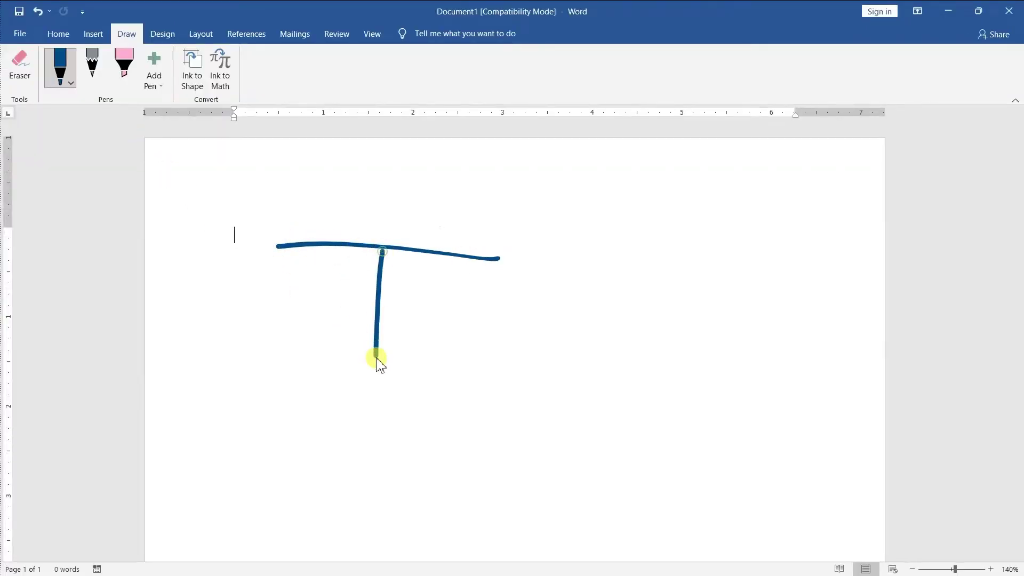
{"action": "mouse_move", "coordinate": [403, 246]}
{"action": "left_mouse_down"}
{"action": "mouse_move", "coordinate": [615, 224]}
{"action": "mouse_move", "coordinate": [624, 209]}
{"action": "left_mouse_up"}
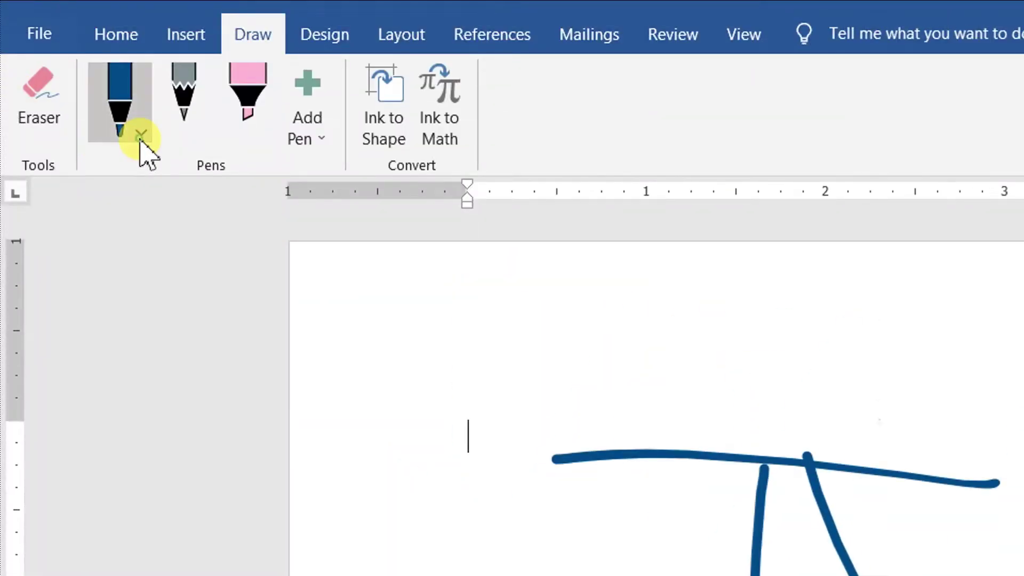
Step: Set the pen to its thickest size in red and draw another TV beside the first
{"action": "left_click", "coordinate": [140, 135]}
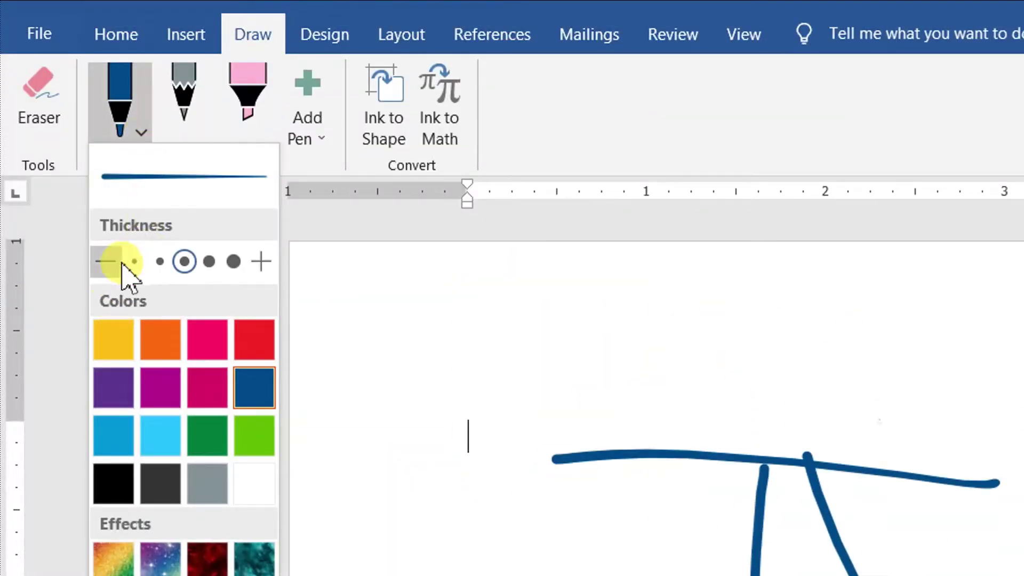
{"action": "left_click", "coordinate": [251, 271]}
{"action": "left_click", "coordinate": [256, 272]}
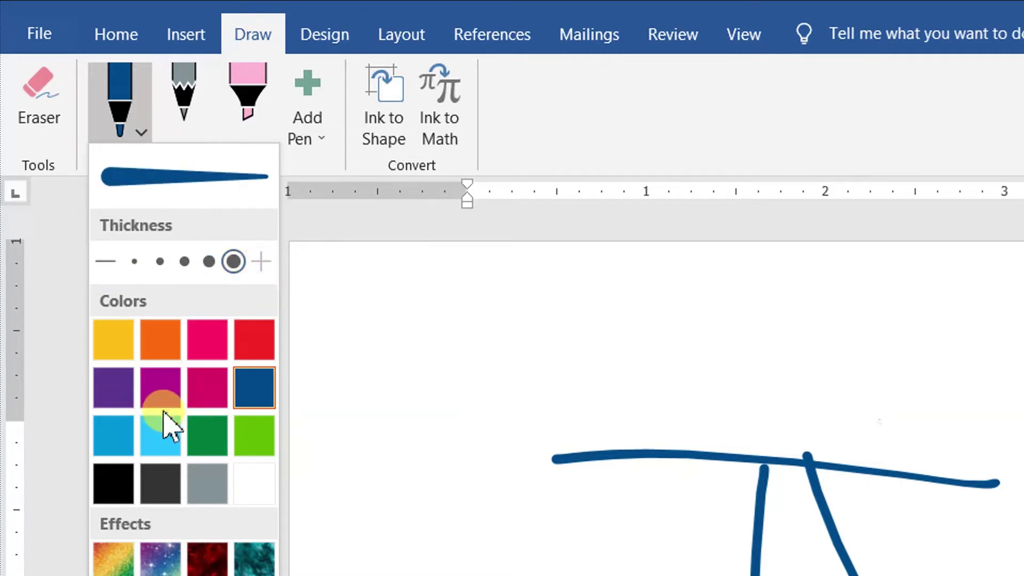
{"action": "left_click", "coordinate": [261, 348]}
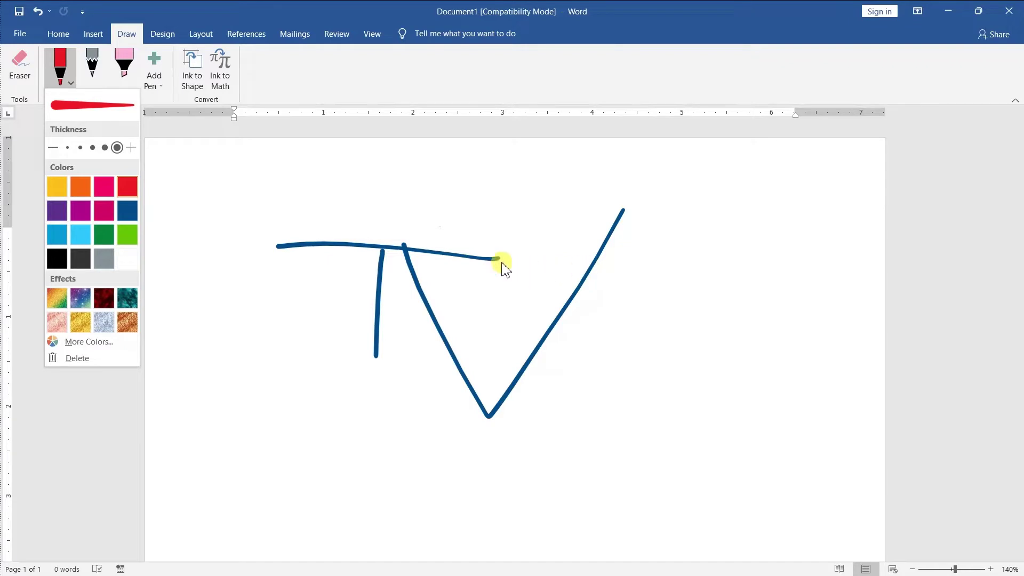
{"action": "mouse_move", "coordinate": [470, 276]}
{"action": "left_mouse_down"}
{"action": "mouse_move", "coordinate": [773, 301]}
{"action": "mouse_move", "coordinate": [585, 326]}
{"action": "left_mouse_up"}
{"action": "left_click_drag", "start_coordinate": [591, 365], "coordinate": [572, 438]}
{"action": "mouse_move", "coordinate": [663, 296]}
{"action": "left_mouse_down"}
{"action": "mouse_move", "coordinate": [704, 441]}
{"action": "mouse_move", "coordinate": [820, 309]}
{"action": "left_mouse_up"}
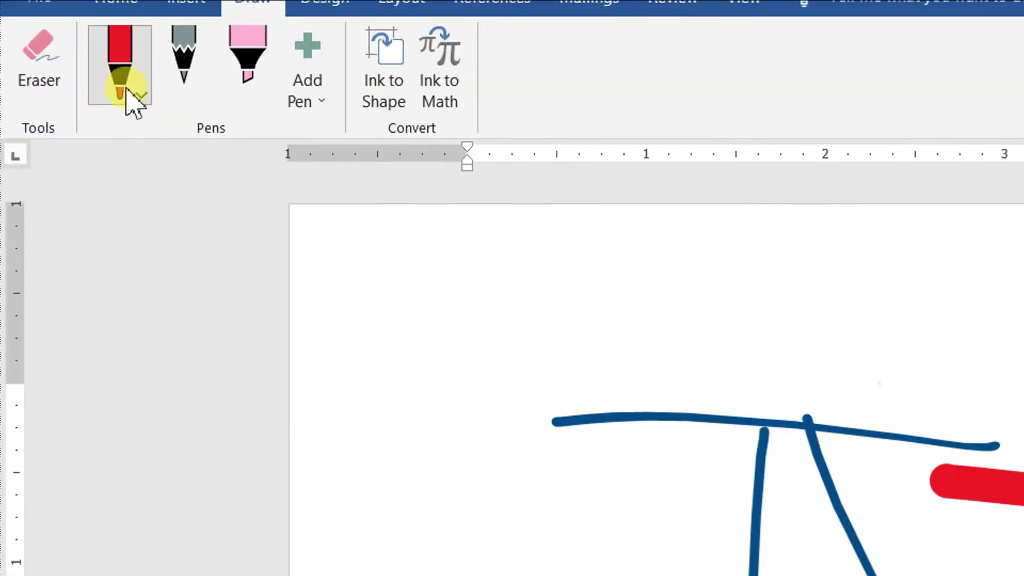
{"action": "left_click", "coordinate": [127, 91]}
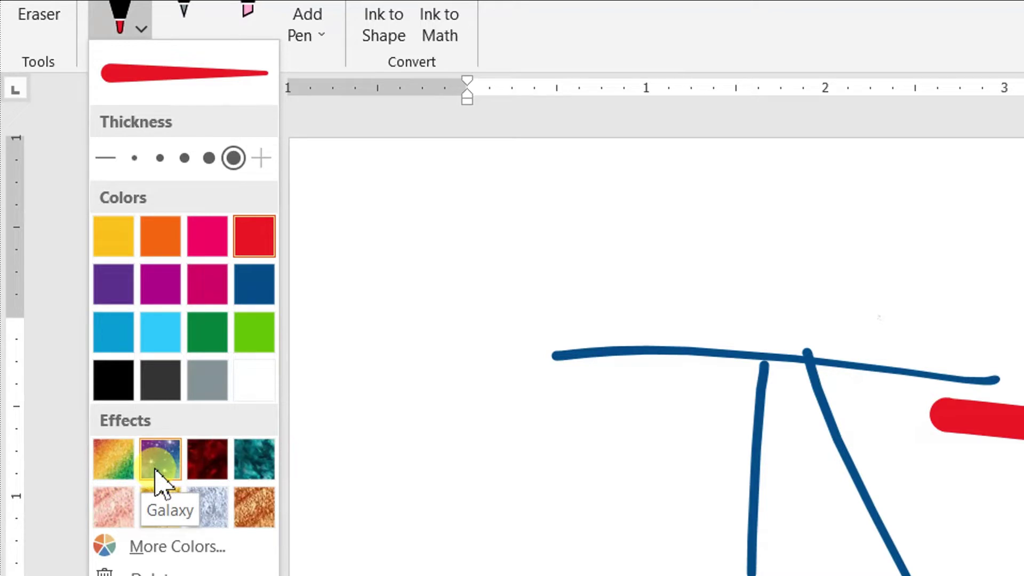
Step: Apply the Galaxy effect to the pen and draw a T and V over the earlier letters
{"action": "left_click", "coordinate": [156, 470]}
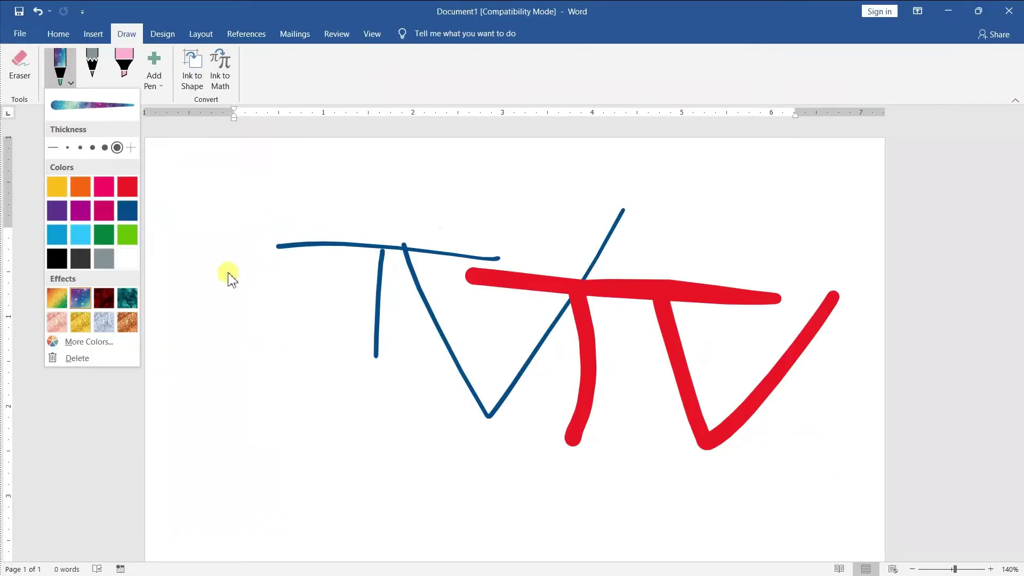
{"action": "left_click_drag", "start_coordinate": [225, 255], "coordinate": [391, 235]}
{"action": "left_click_drag", "start_coordinate": [471, 230], "coordinate": [474, 227]}
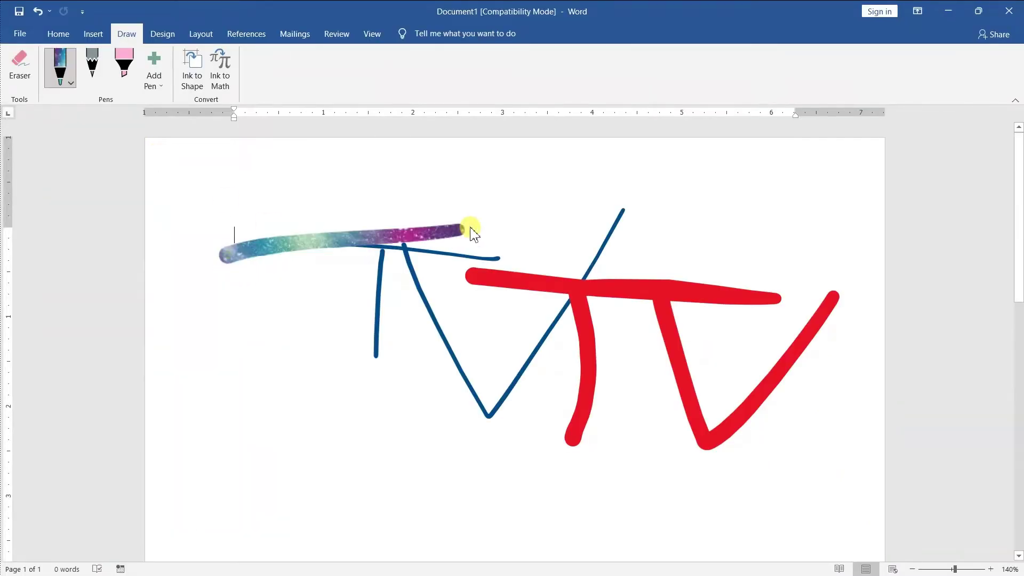
{"action": "left_click_drag", "start_coordinate": [313, 236], "coordinate": [320, 427]}
{"action": "mouse_move", "coordinate": [357, 248]}
{"action": "left_mouse_down"}
{"action": "mouse_move", "coordinate": [454, 450]}
{"action": "mouse_move", "coordinate": [640, 209]}
{"action": "left_mouse_up"}
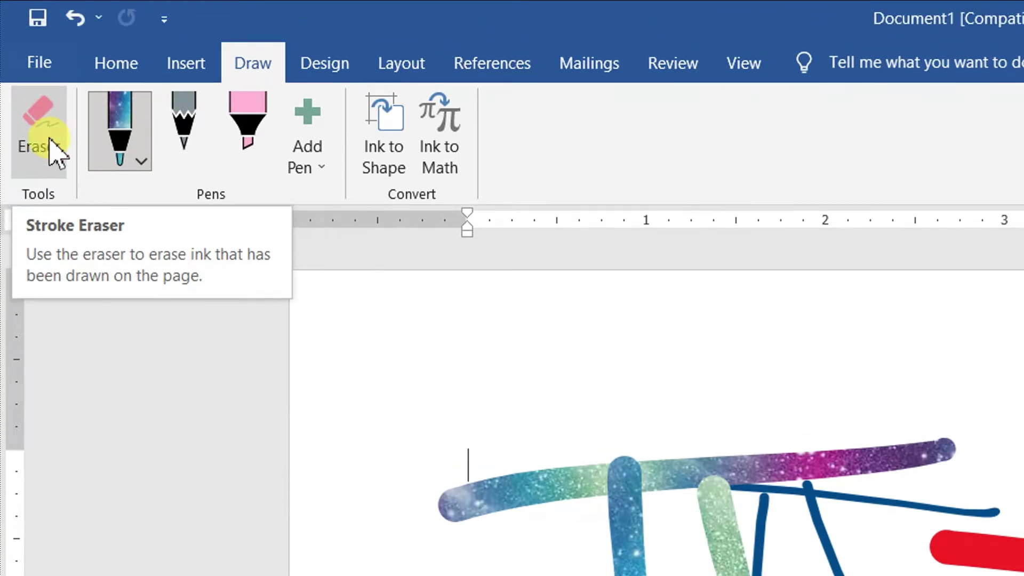
{"action": "left_click", "coordinate": [51, 141]}
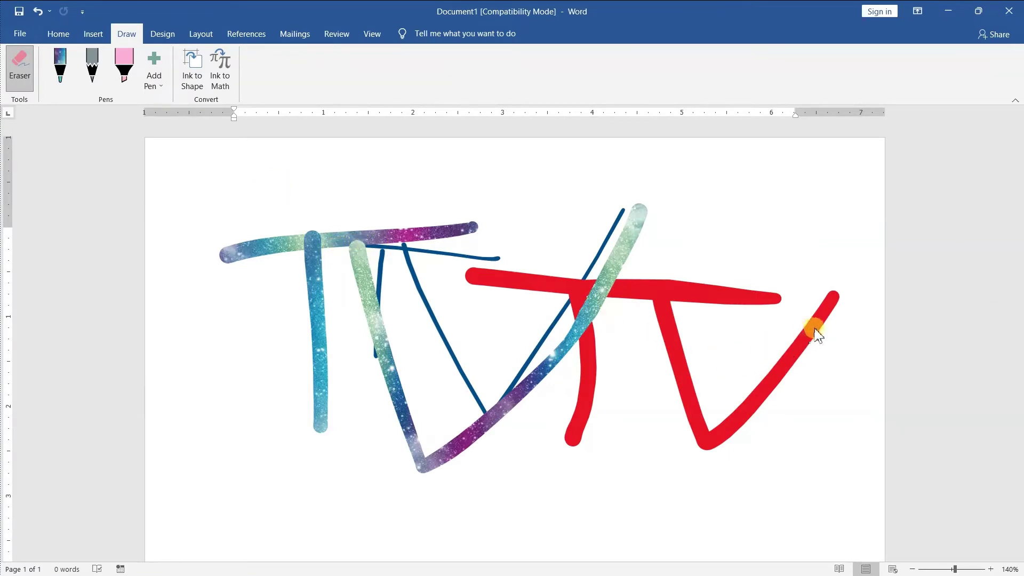
Step: Erase the red, dark blue and Galaxy TV strokes until the page is blank
{"action": "mouse_move", "coordinate": [735, 241]}
{"action": "left_mouse_down"}
{"action": "mouse_move", "coordinate": [688, 305]}
{"action": "mouse_move", "coordinate": [606, 316]}
{"action": "mouse_move", "coordinate": [523, 277]}
{"action": "mouse_move", "coordinate": [419, 266]}
{"action": "mouse_move", "coordinate": [475, 217]}
{"action": "left_mouse_up"}
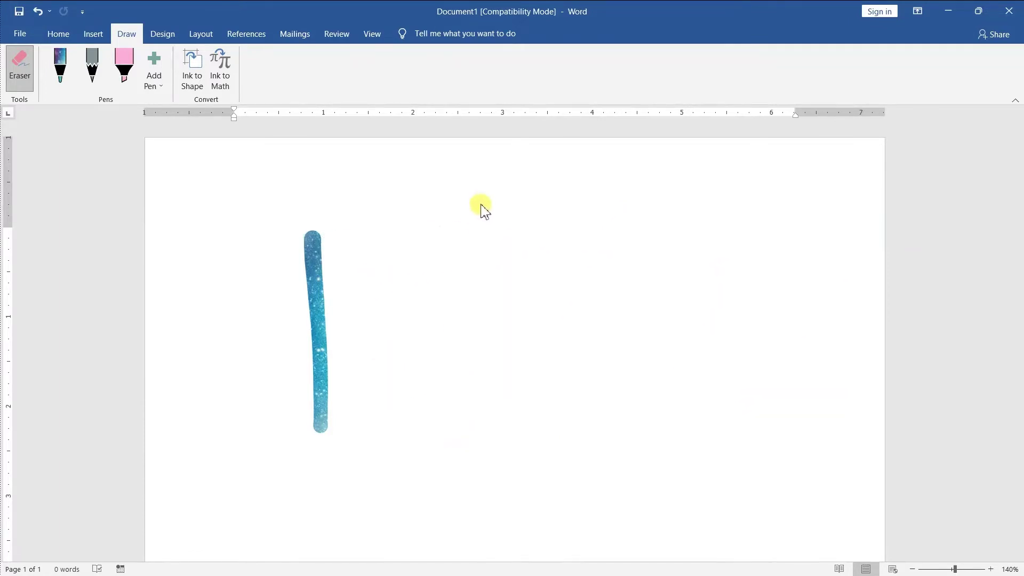
{"action": "left_click_drag", "start_coordinate": [315, 279], "coordinate": [284, 319]}
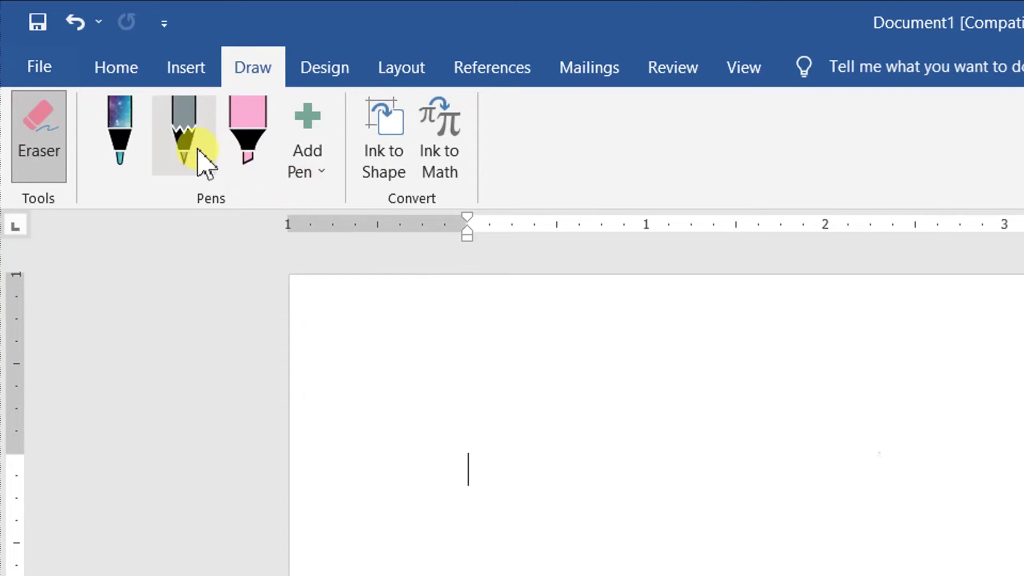
{"action": "left_click", "coordinate": [198, 150]}
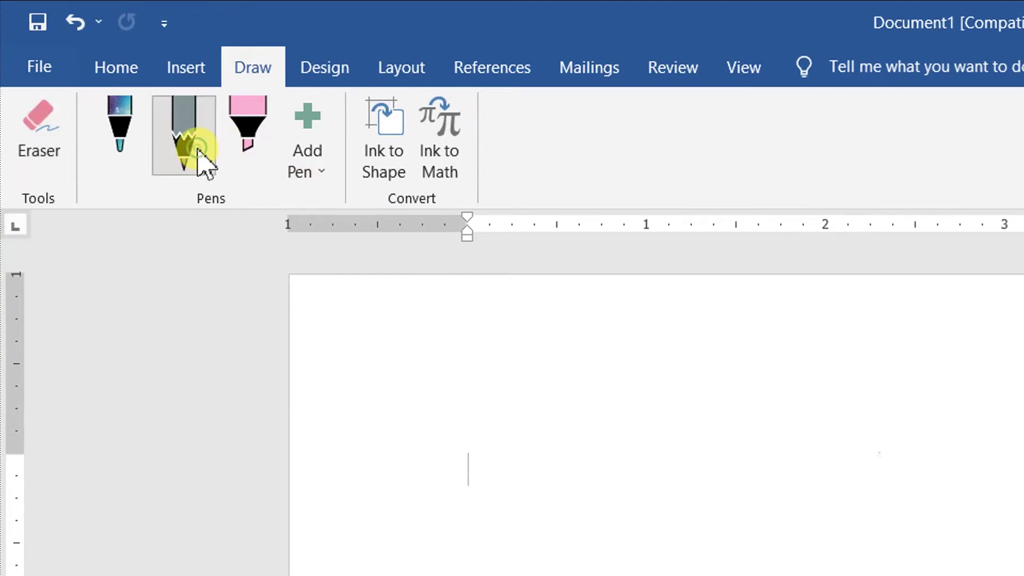
Step: Sketch a grey pencil loop, crossing line, hooked stroke and long V
{"action": "mouse_move", "coordinate": [350, 225]}
{"action": "left_mouse_down"}
{"action": "mouse_move", "coordinate": [355, 334]}
{"action": "mouse_move", "coordinate": [415, 288]}
{"action": "left_mouse_up"}
{"action": "left_click_drag", "start_coordinate": [368, 255], "coordinate": [630, 241]}
{"action": "left_click_drag", "start_coordinate": [476, 248], "coordinate": [509, 402]}
{"action": "mouse_move", "coordinate": [559, 220]}
{"action": "left_mouse_down"}
{"action": "mouse_move", "coordinate": [560, 275]}
{"action": "mouse_move", "coordinate": [752, 270]}
{"action": "mouse_move", "coordinate": [772, 235]}
{"action": "left_mouse_up"}
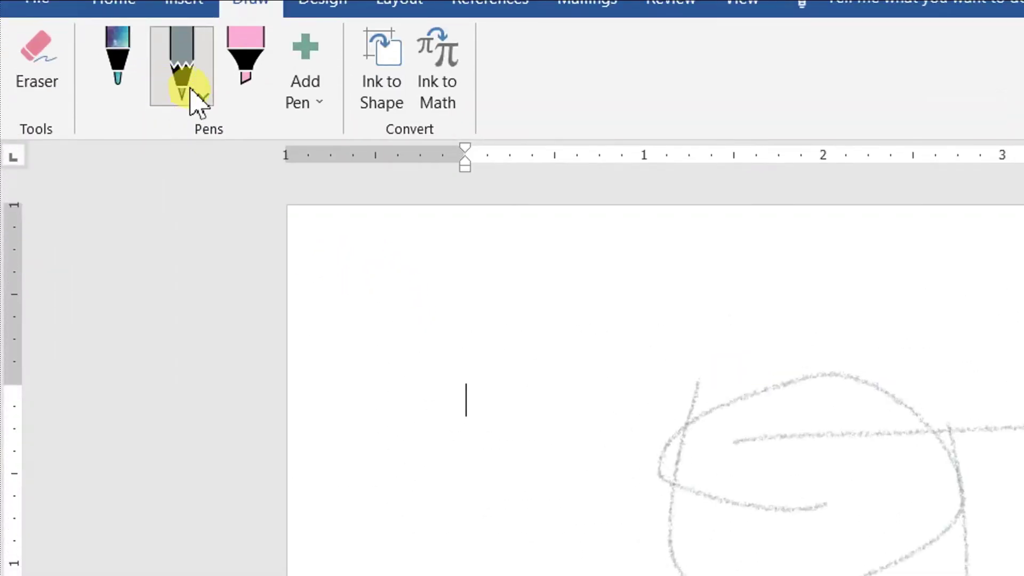
Step: Make the pencil one step thicker and dark blue, then draw a T and V
{"action": "left_click", "coordinate": [198, 101]}
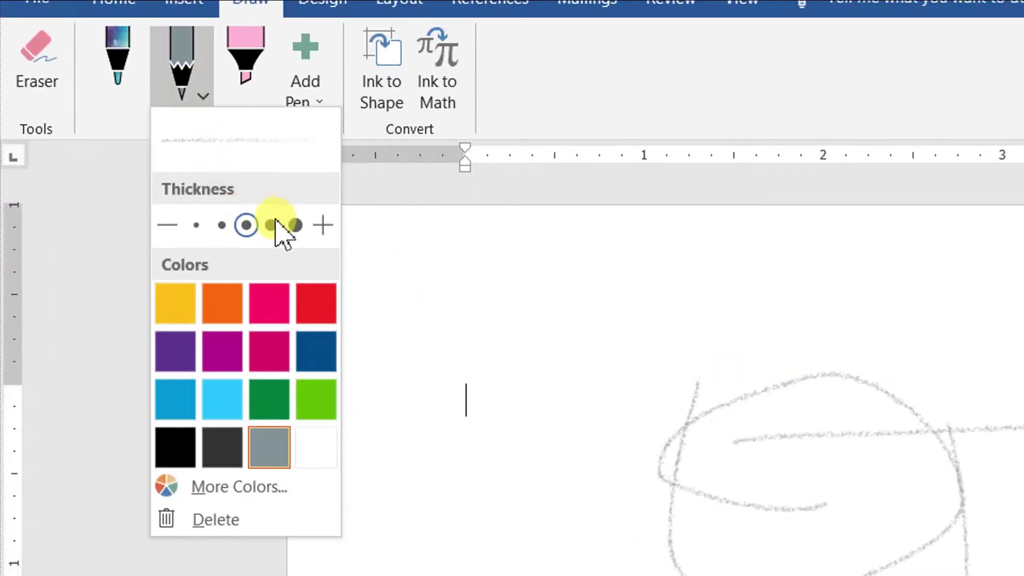
{"action": "left_click", "coordinate": [276, 227]}
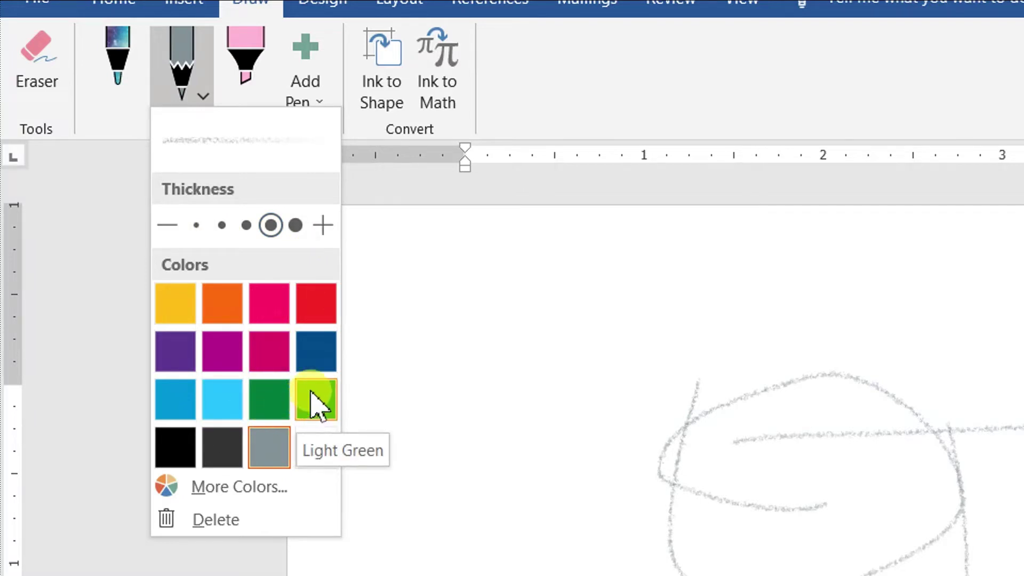
{"action": "left_click", "coordinate": [324, 355]}
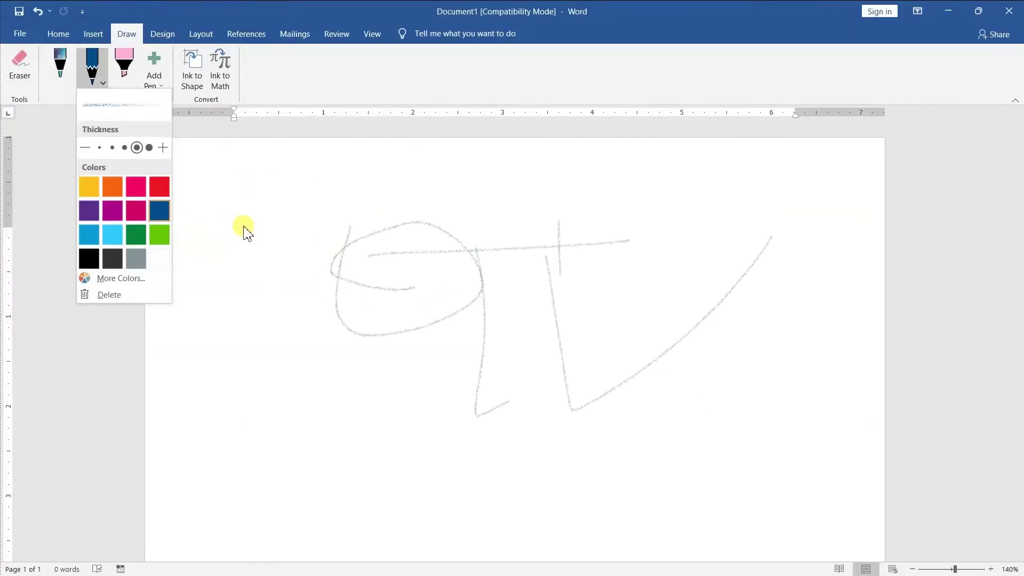
{"action": "mouse_move", "coordinate": [233, 221]}
{"action": "left_mouse_down"}
{"action": "mouse_move", "coordinate": [366, 210]}
{"action": "mouse_move", "coordinate": [299, 334]}
{"action": "mouse_move", "coordinate": [297, 361]}
{"action": "left_mouse_up"}
{"action": "left_click_drag", "start_coordinate": [332, 208], "coordinate": [473, 231]}
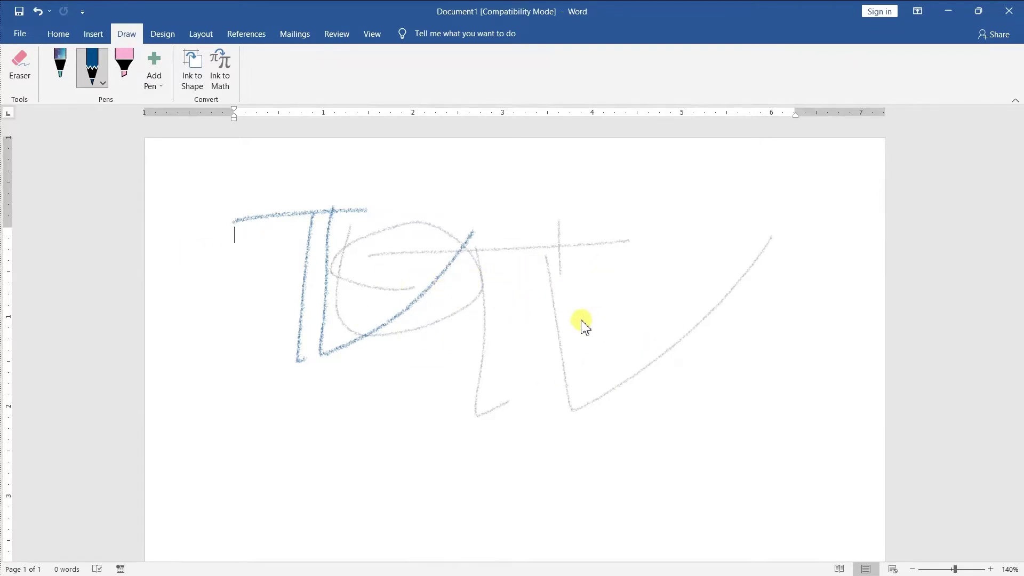
Step: Delete all ink with Ctrl+A, then insert five sample paragraphs using =rand()
{"action": "key", "text": "ctrl+a"}
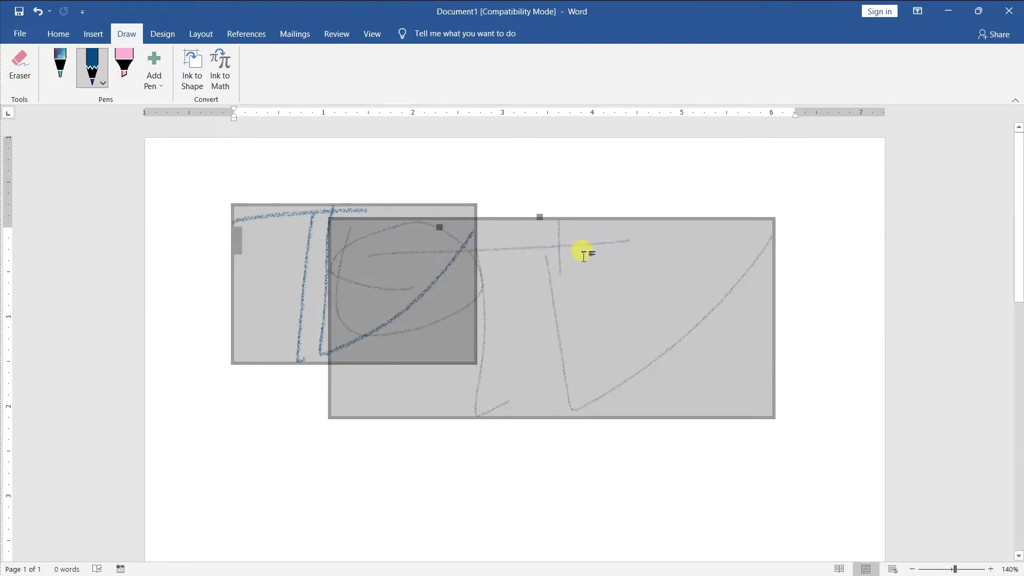
{"action": "key", "text": "Delete"}
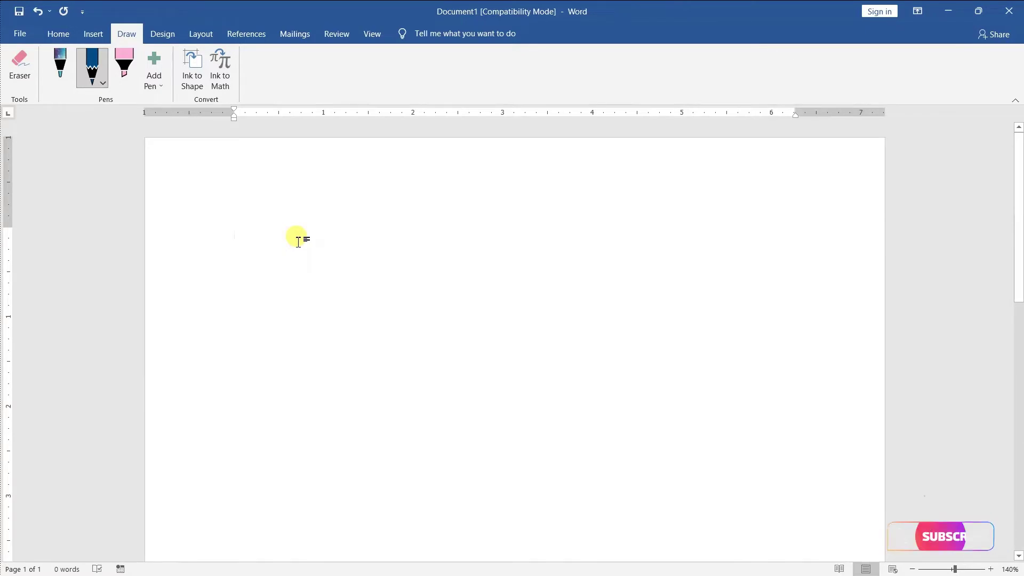
{"action": "type", "text": "=ra"}
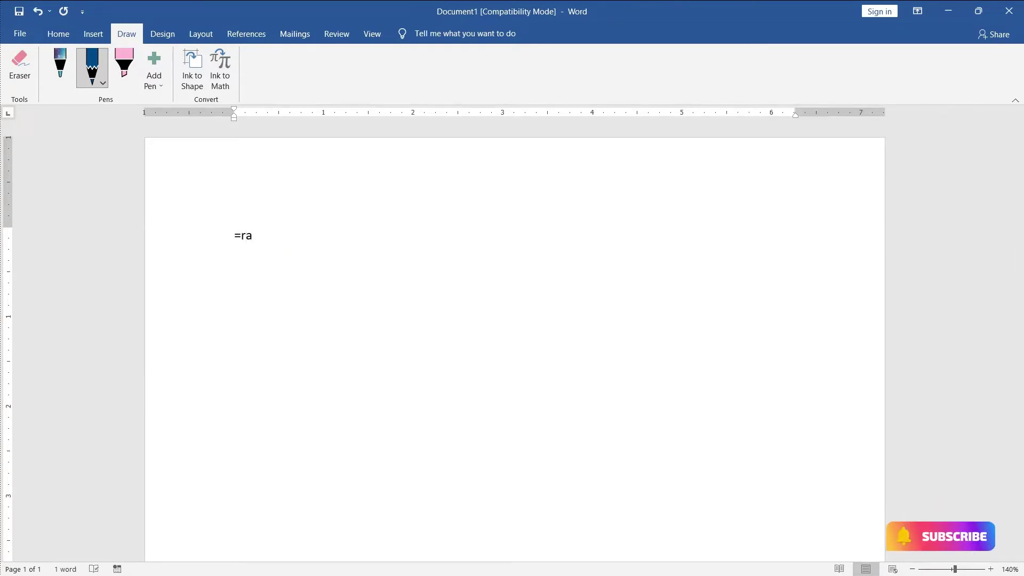
{"action": "type", "text": "nd("}
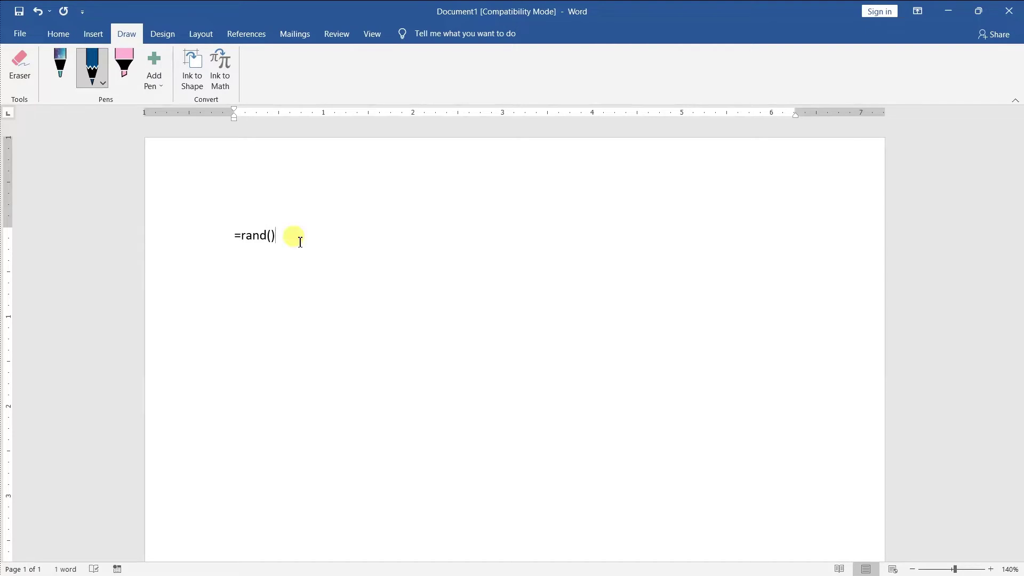
{"action": "key", "text": "Return"}
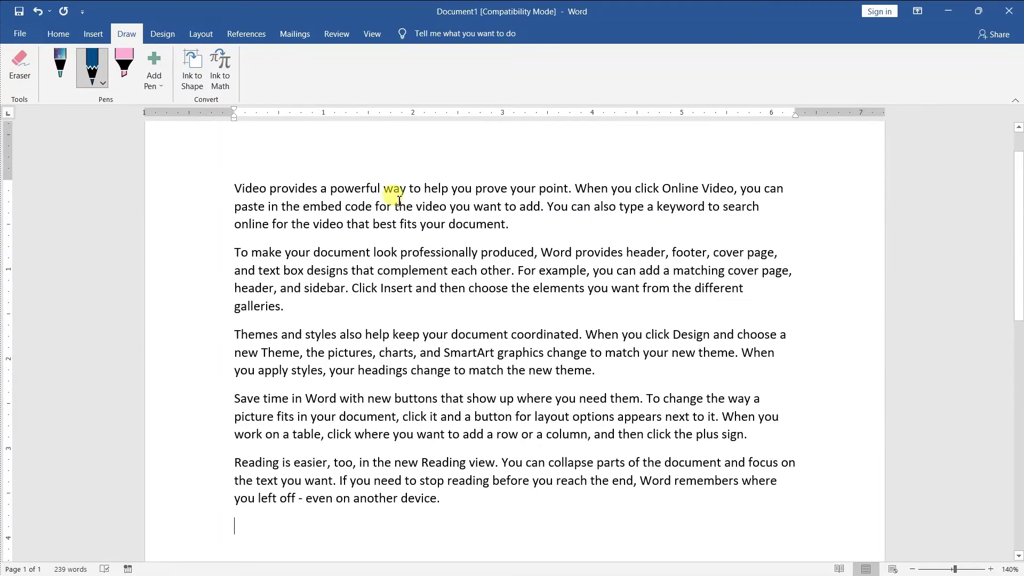
{"action": "scroll", "coordinate": [399, 200], "scroll_direction": "up", "scroll_amount": 2}
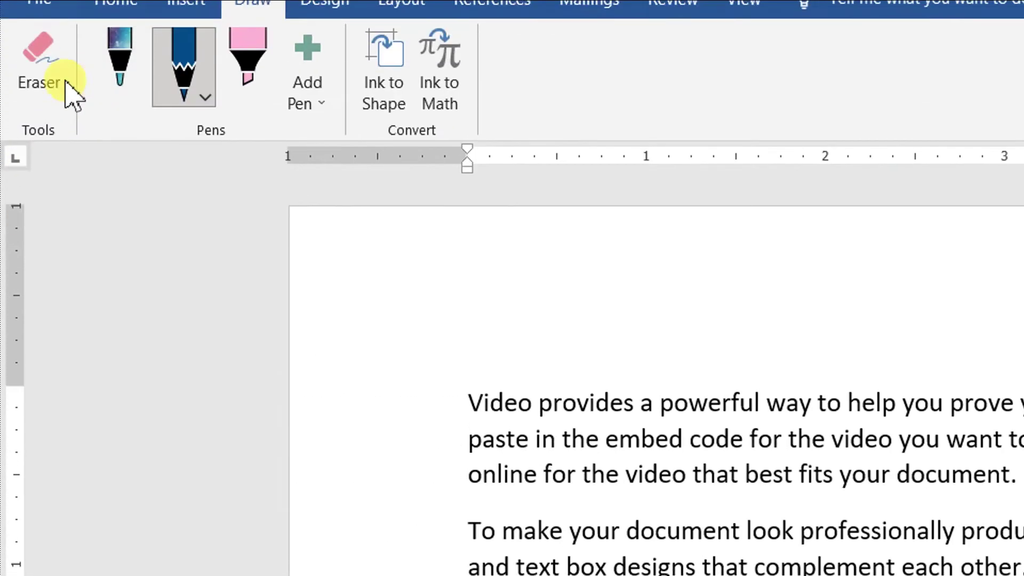
{"action": "left_click", "coordinate": [60, 64]}
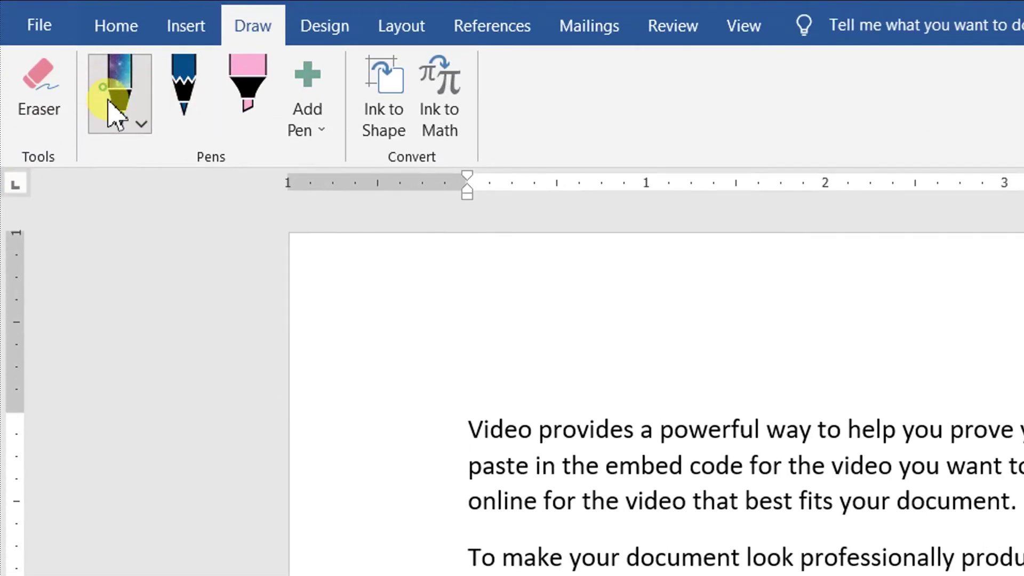
Step: Mark line one in Galaxy ink and highlight the "you prove your point" line in pink
{"action": "mouse_move", "coordinate": [573, 455]}
{"action": "left_mouse_down"}
{"action": "mouse_move", "coordinate": [576, 434]}
{"action": "mouse_move", "coordinate": [850, 439]}
{"action": "mouse_move", "coordinate": [578, 440]}
{"action": "mouse_move", "coordinate": [646, 440]}
{"action": "left_mouse_up"}
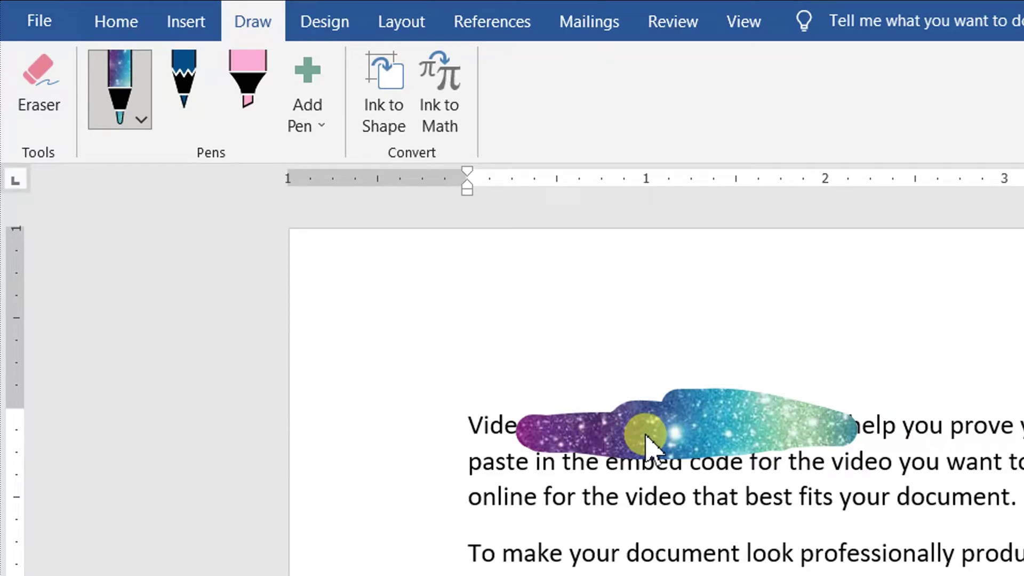
{"action": "left_click", "coordinate": [264, 91]}
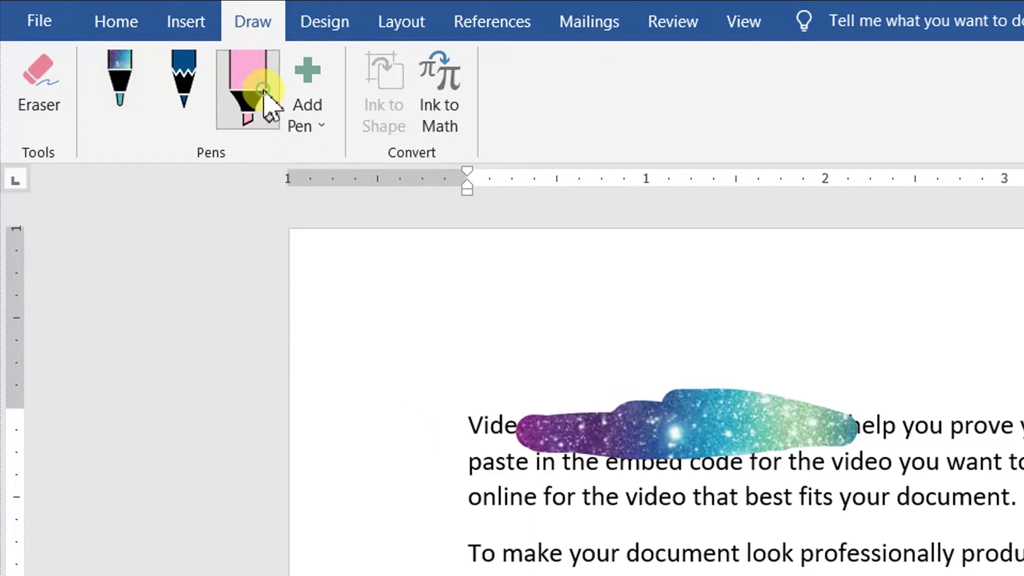
{"action": "mouse_move", "coordinate": [644, 429]}
{"action": "left_mouse_down"}
{"action": "mouse_move", "coordinate": [717, 438]}
{"action": "mouse_move", "coordinate": [880, 429]}
{"action": "left_mouse_up"}
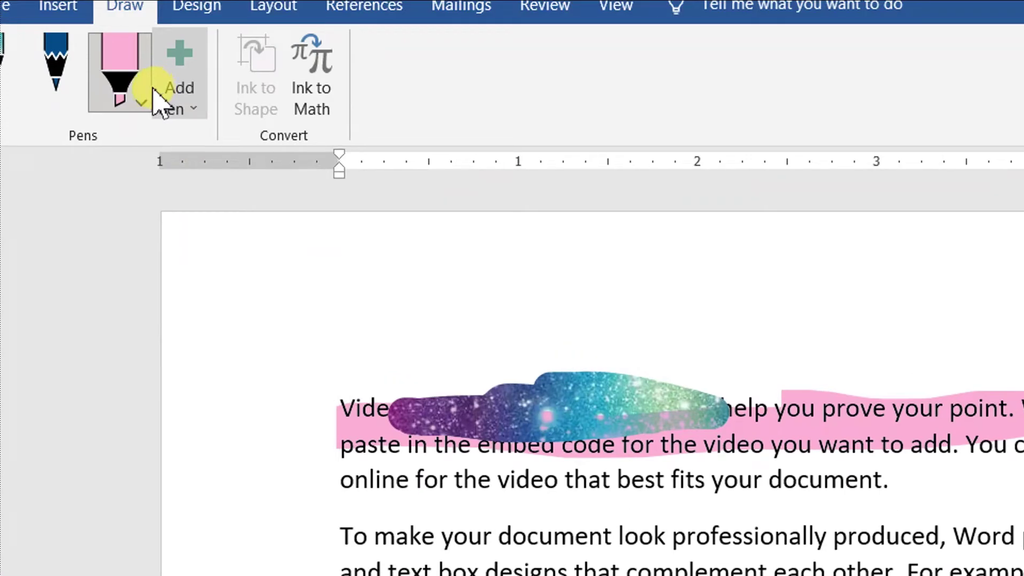
Step: Switch the highlighter to yellow and highlight the second paragraph and the Themes line
{"action": "left_click", "coordinate": [135, 83]}
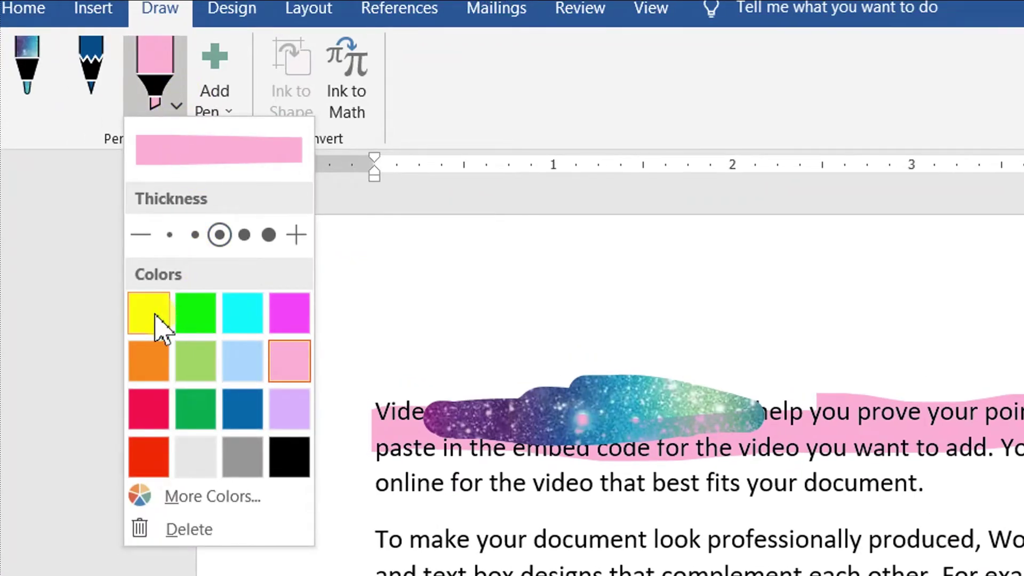
{"action": "left_click", "coordinate": [139, 321]}
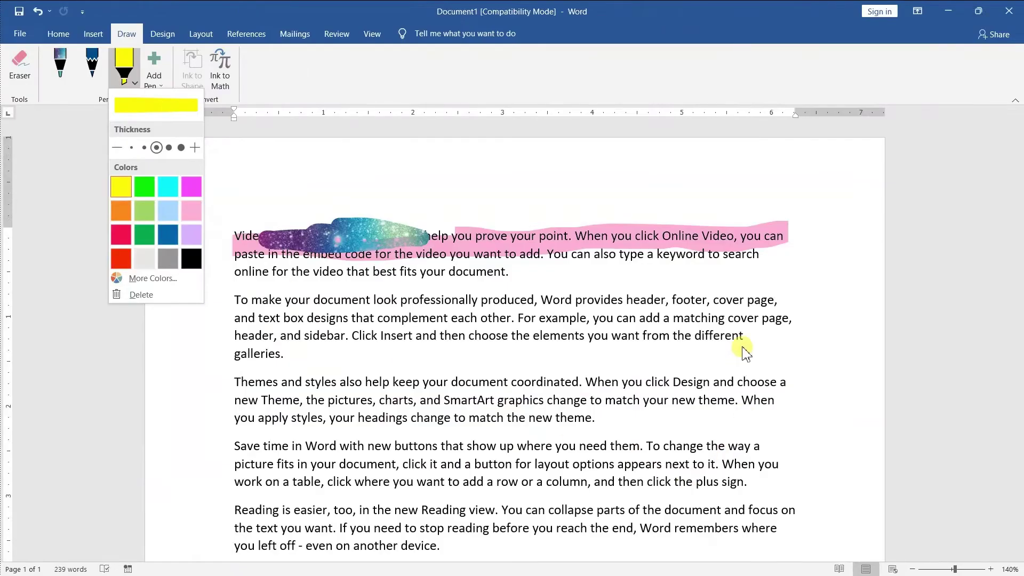
{"action": "left_click", "coordinate": [766, 339]}
{"action": "mouse_move", "coordinate": [768, 336]}
{"action": "left_mouse_down"}
{"action": "mouse_move", "coordinate": [255, 342]}
{"action": "mouse_move", "coordinate": [808, 320]}
{"action": "mouse_move", "coordinate": [409, 312]}
{"action": "left_mouse_up"}
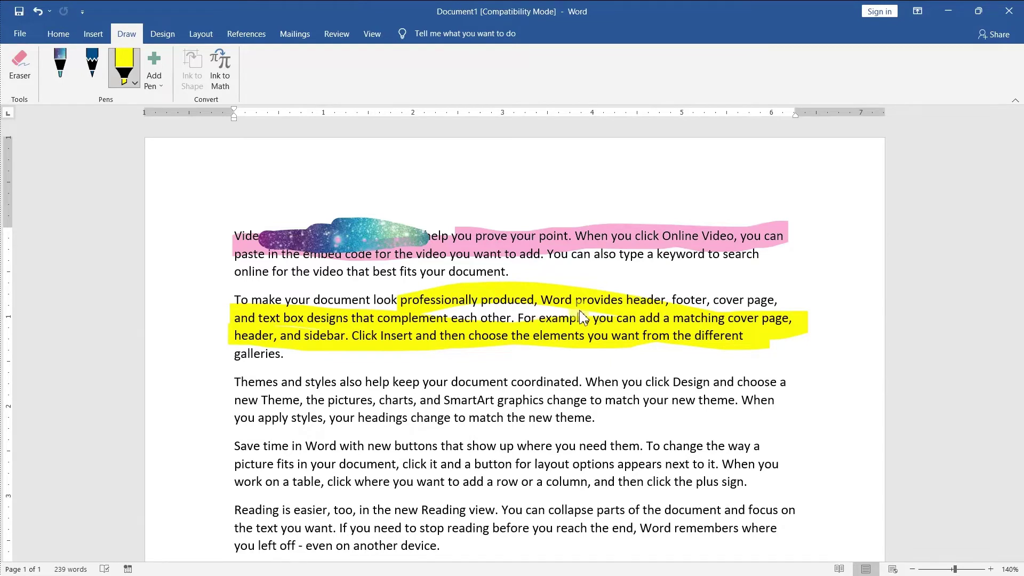
{"action": "left_click_drag", "start_coordinate": [586, 320], "coordinate": [436, 310]}
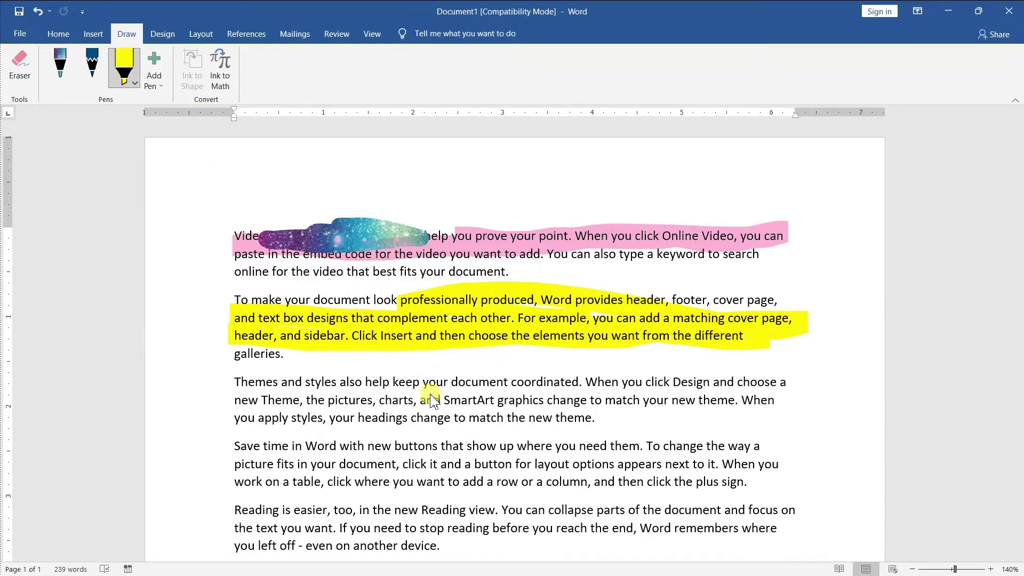
{"action": "mouse_move", "coordinate": [776, 387]}
{"action": "left_mouse_down"}
{"action": "mouse_move", "coordinate": [410, 380]}
{"action": "mouse_move", "coordinate": [214, 389]}
{"action": "left_mouse_up"}
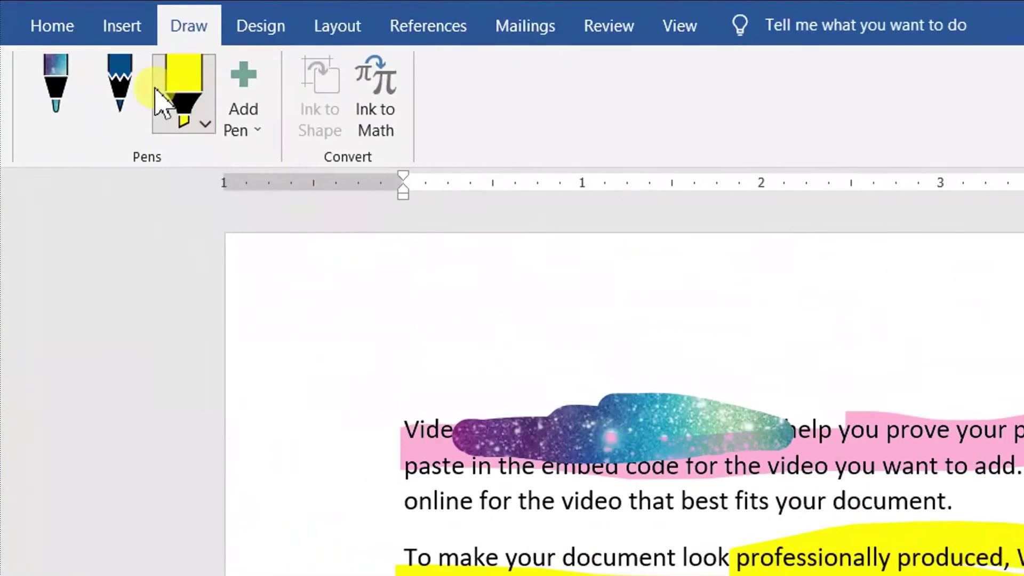
{"action": "left_click", "coordinate": [214, 120]}
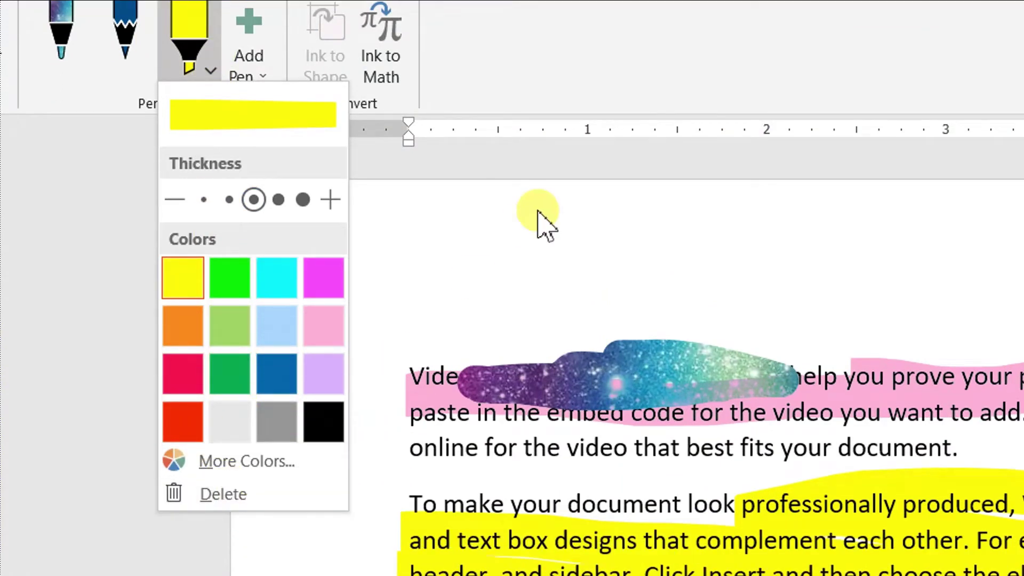
Step: Select the dark blue pencil and review its colour and thickness options
{"action": "left_click", "coordinate": [537, 209]}
{"action": "left_click", "coordinate": [170, 99]}
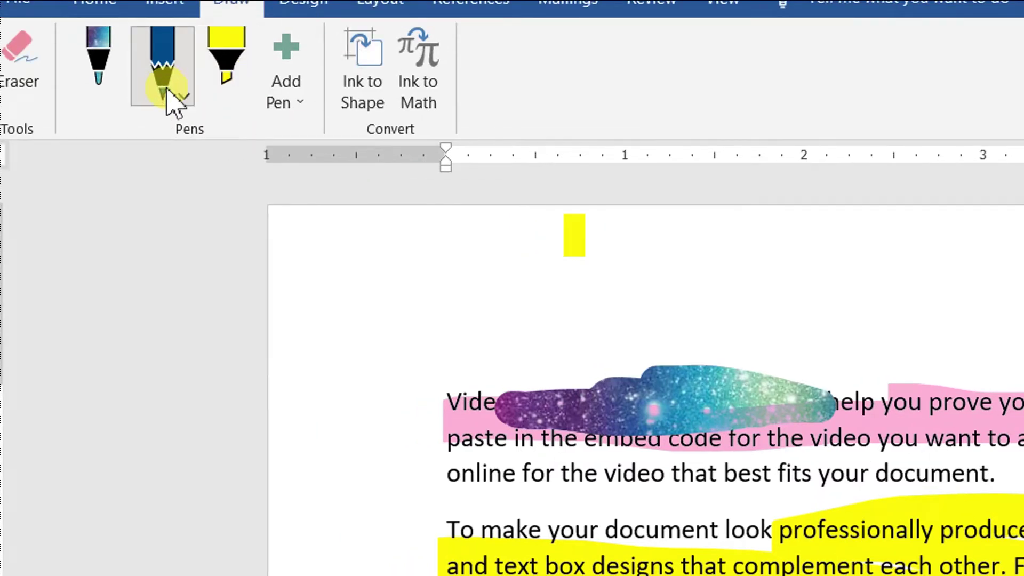
{"action": "left_click", "coordinate": [179, 102]}
{"action": "left_click", "coordinate": [540, 288]}
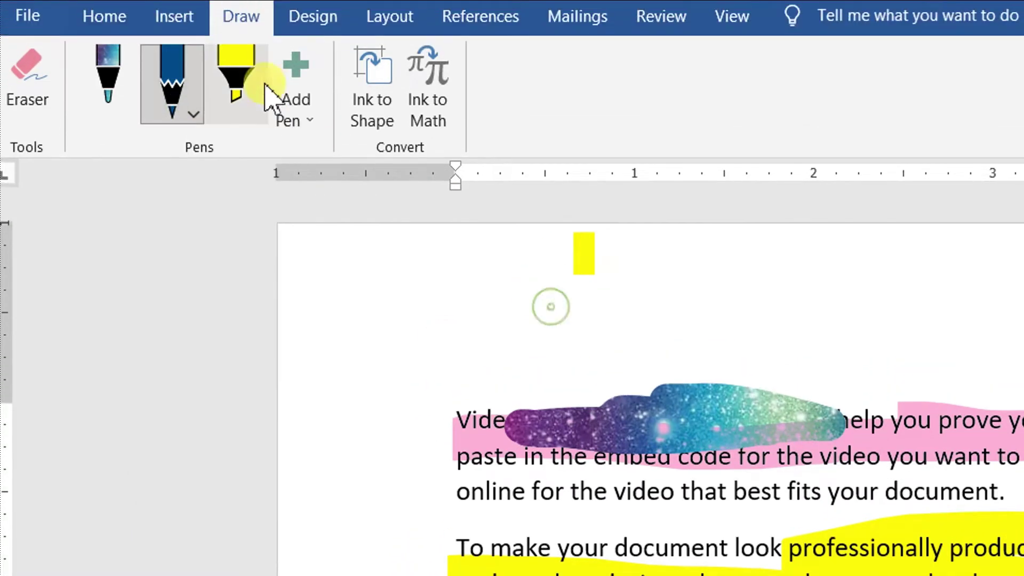
Step: Delete the yellow highlighter from the pens and add a new Highlighter pen
{"action": "left_click", "coordinate": [247, 162]}
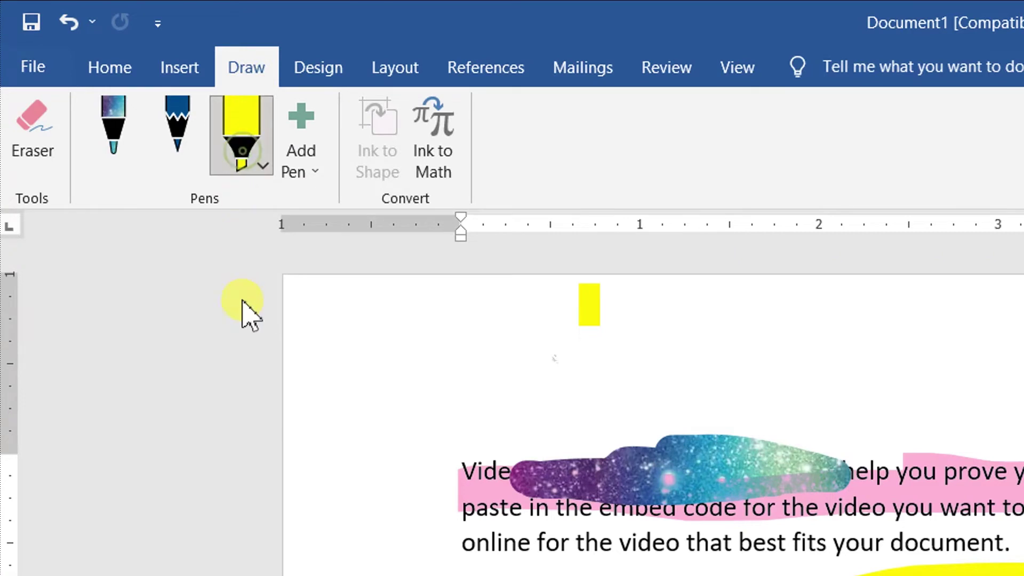
{"action": "left_click", "coordinate": [262, 168]}
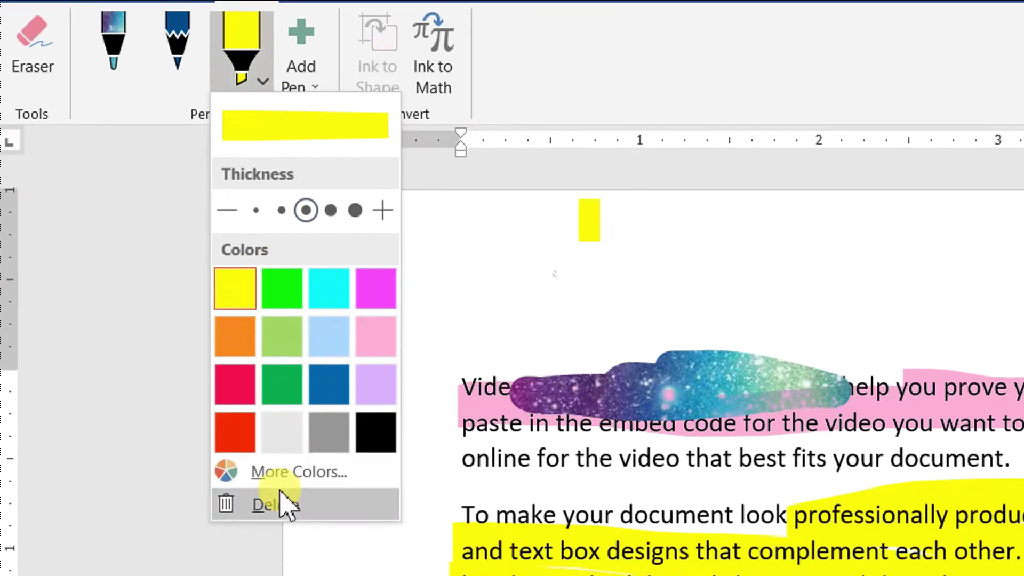
{"action": "left_click", "coordinate": [278, 519]}
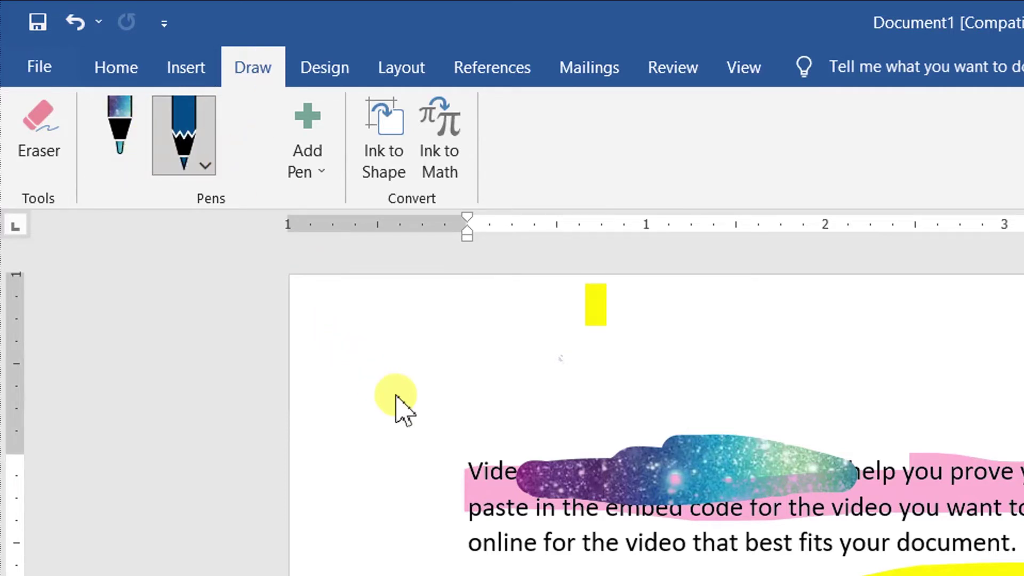
{"action": "left_click", "coordinate": [322, 172]}
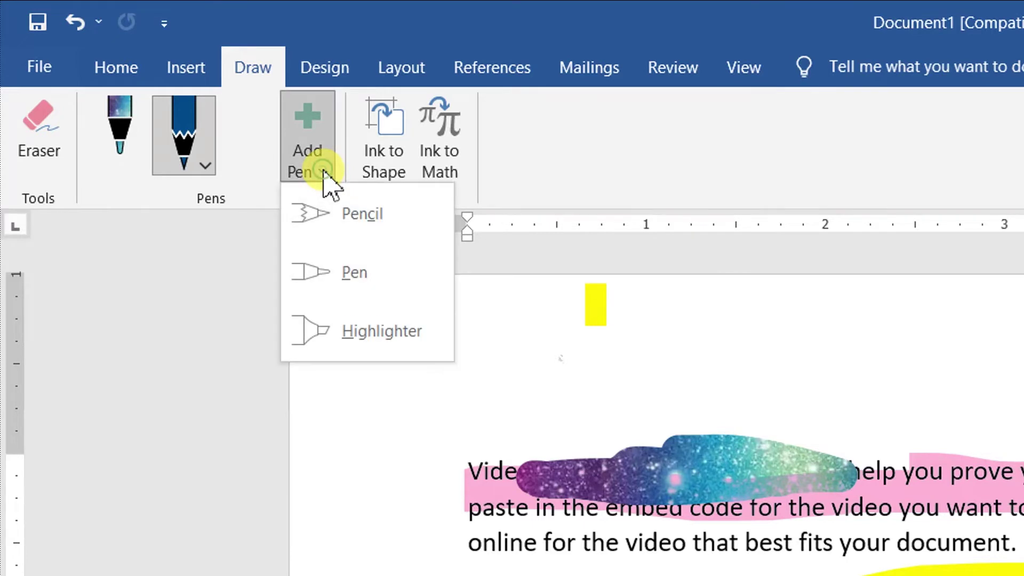
{"action": "left_click", "coordinate": [357, 333]}
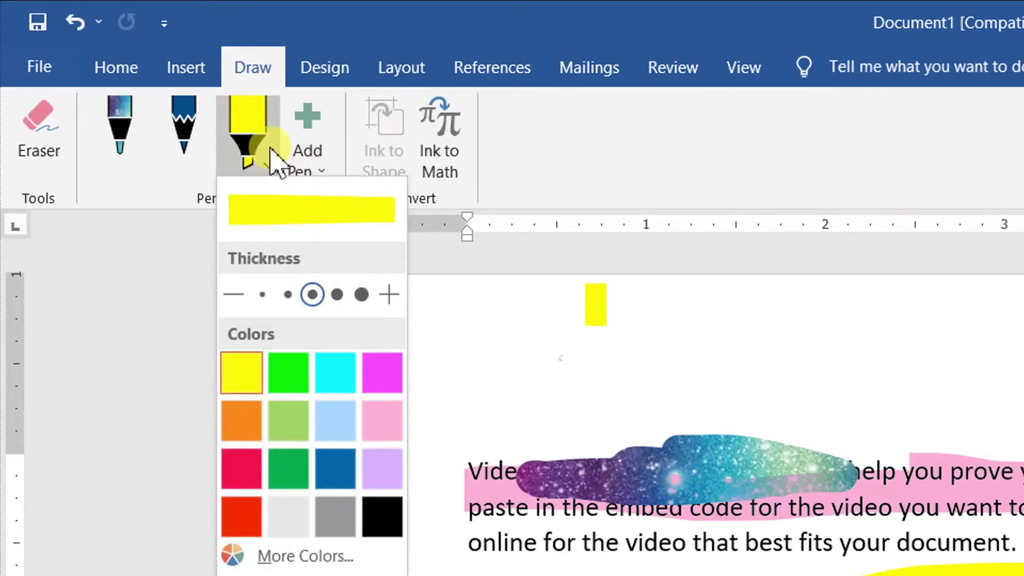
Step: Make the new highlighter green and highlight the "paste in the embed code" line
{"action": "left_click", "coordinate": [288, 378]}
{"action": "left_click", "coordinate": [784, 505]}
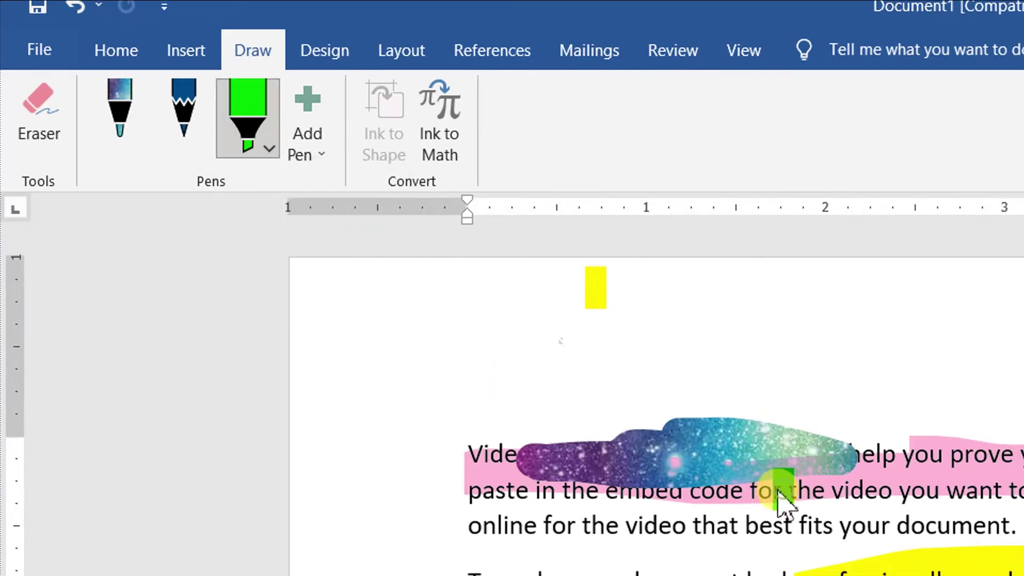
{"action": "left_click_drag", "start_coordinate": [613, 427], "coordinate": [1023, 439]}
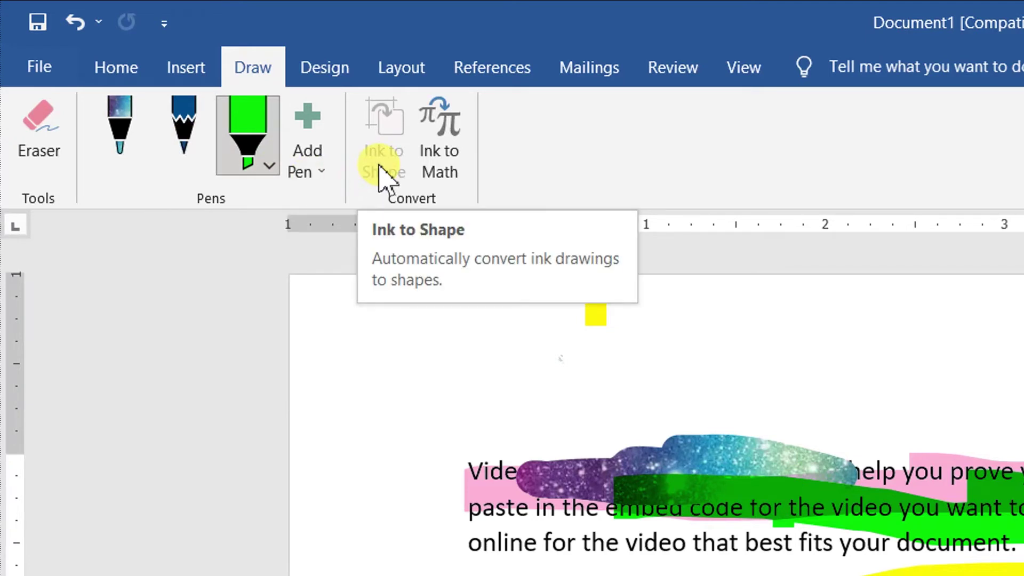
{"action": "left_click", "coordinate": [183, 160]}
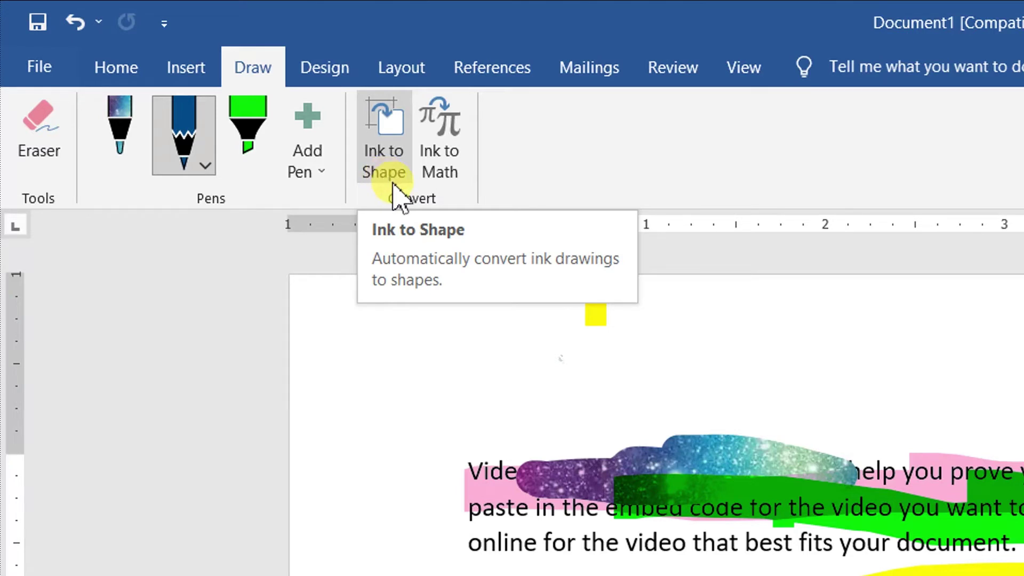
Step: Turn on Ink to Shape and draw a loop that becomes an ellipse over the Themes paragraph
{"action": "left_click", "coordinate": [397, 172]}
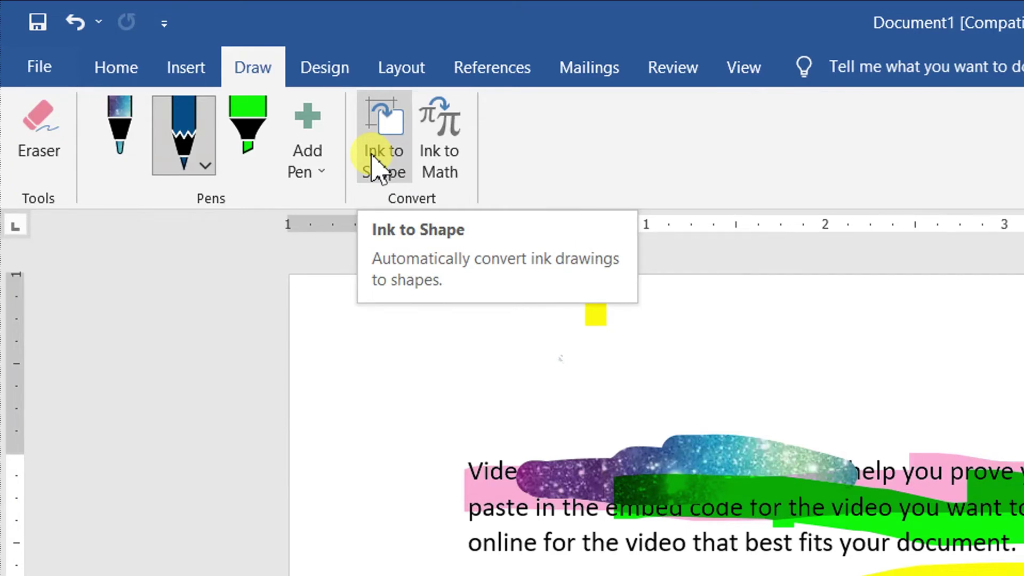
{"action": "left_click", "coordinate": [372, 158]}
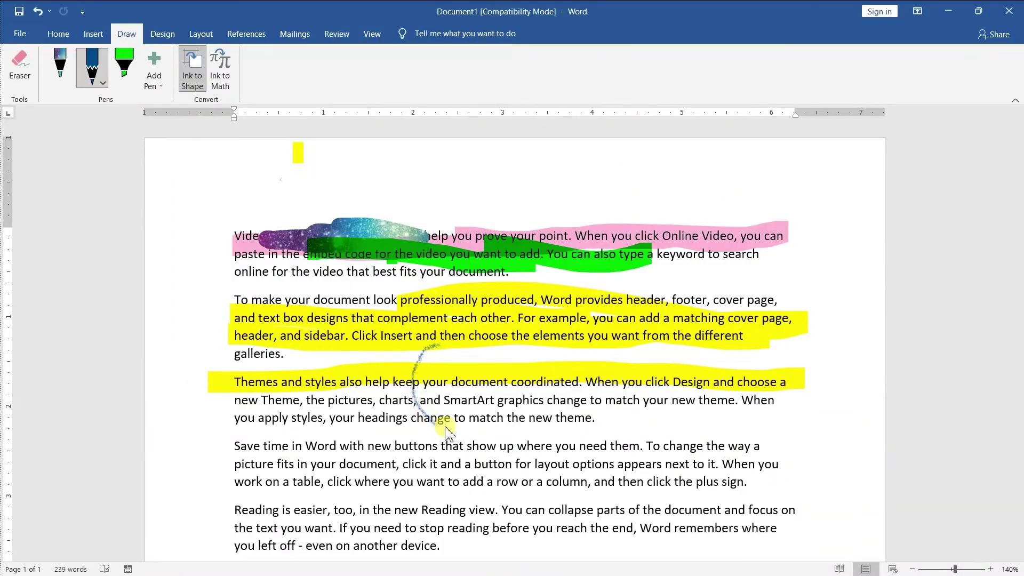
{"action": "left_click_drag", "start_coordinate": [445, 428], "coordinate": [531, 381]}
{"action": "left_click_drag", "start_coordinate": [445, 355], "coordinate": [449, 357]}
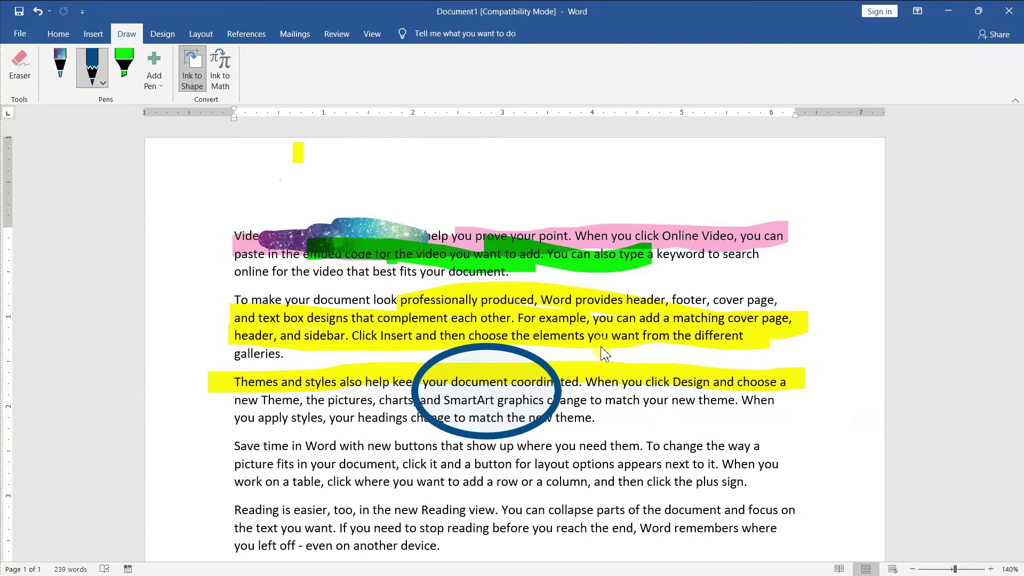
Step: Draw rectangle outlines near the top-left, plus pencil lines and a circle around "column, and then"
{"action": "left_click_drag", "start_coordinate": [593, 435], "coordinate": [712, 442]}
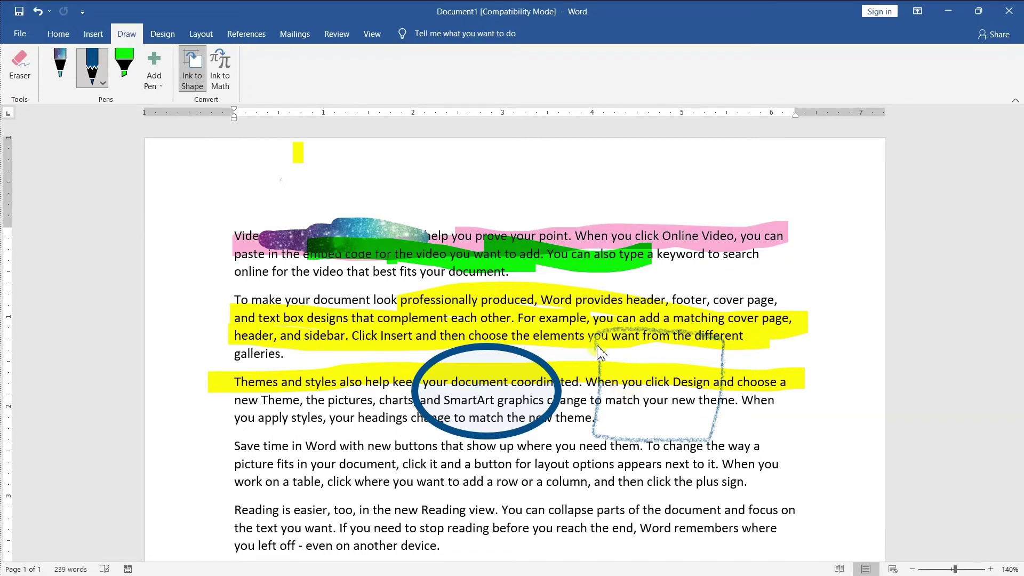
{"action": "left_click_drag", "start_coordinate": [448, 175], "coordinate": [581, 258]}
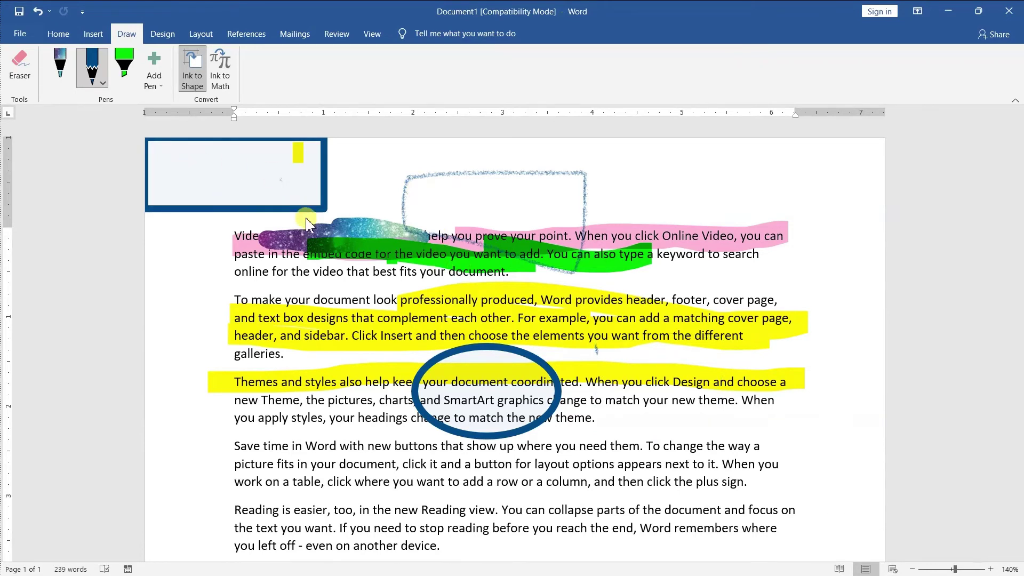
{"action": "left_click_drag", "start_coordinate": [297, 368], "coordinate": [336, 408]}
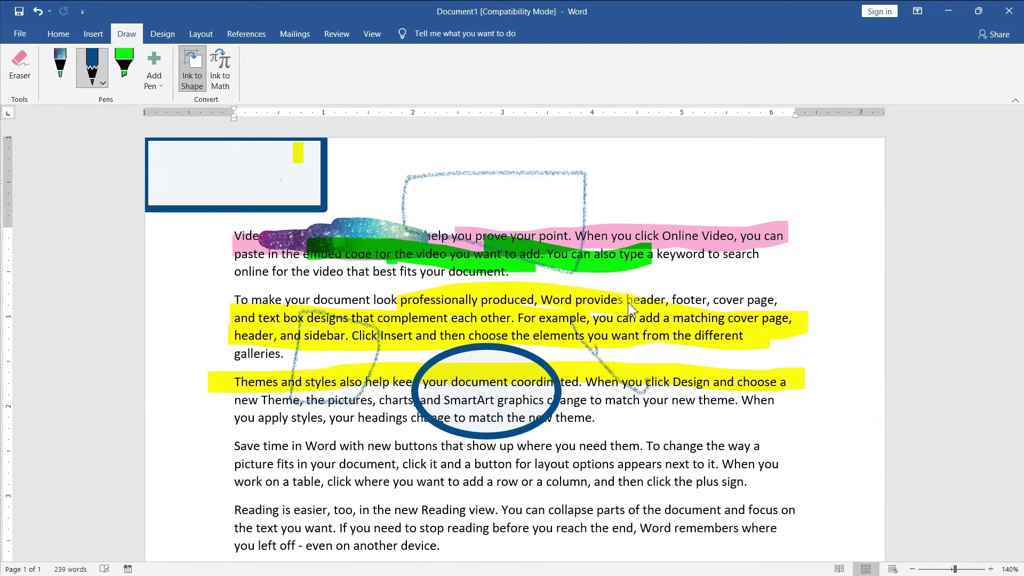
{"action": "left_click_drag", "start_coordinate": [643, 371], "coordinate": [736, 364]}
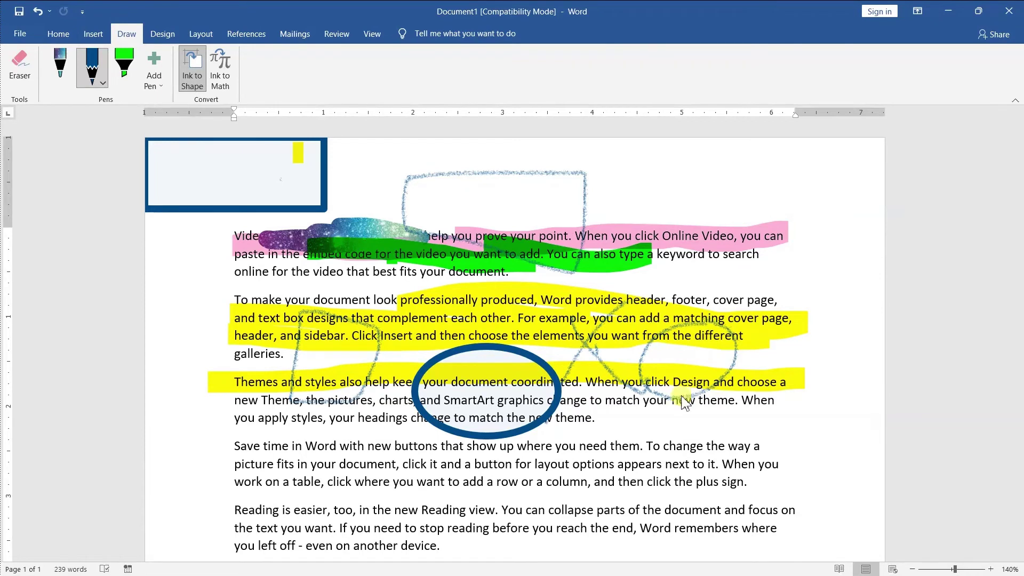
{"action": "left_click_drag", "start_coordinate": [549, 485], "coordinate": [558, 483]}
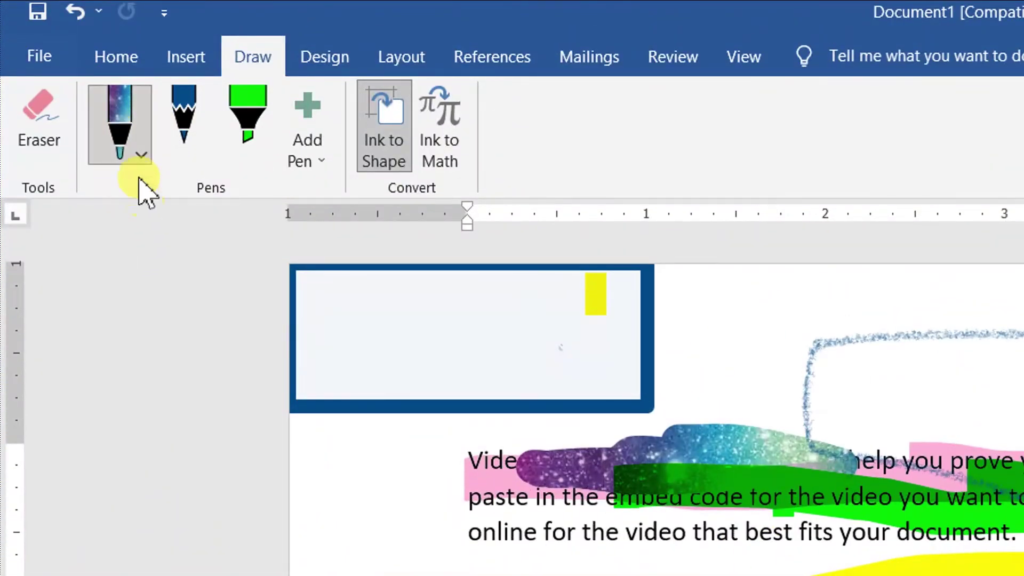
Step: Set the first pen to thin black ink and draw a loop around Online Video
{"action": "left_click", "coordinate": [142, 154]}
{"action": "left_click", "coordinate": [133, 489]}
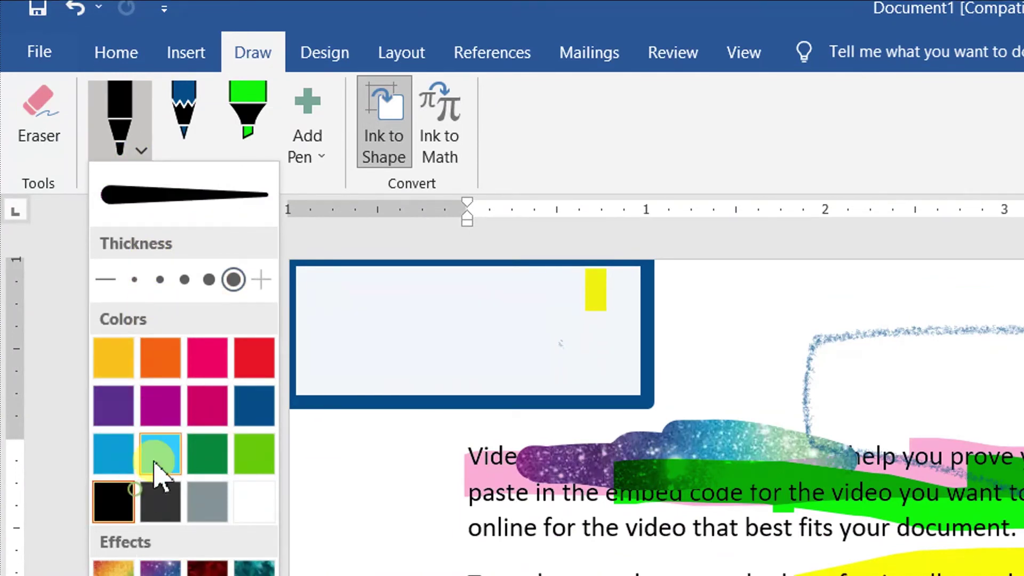
{"action": "left_click", "coordinate": [134, 279]}
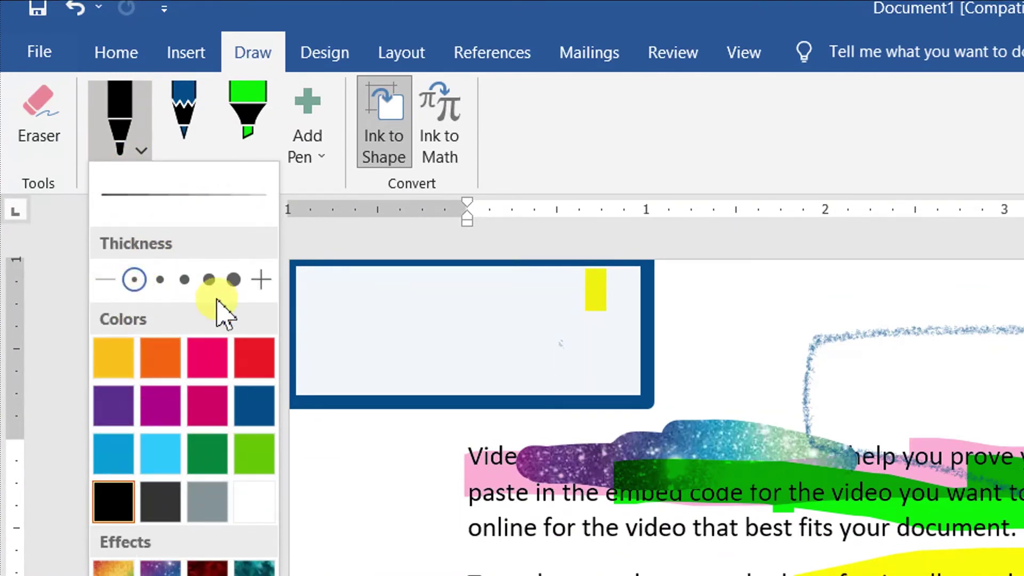
{"action": "left_click", "coordinate": [252, 286]}
{"action": "left_click", "coordinate": [252, 286]}
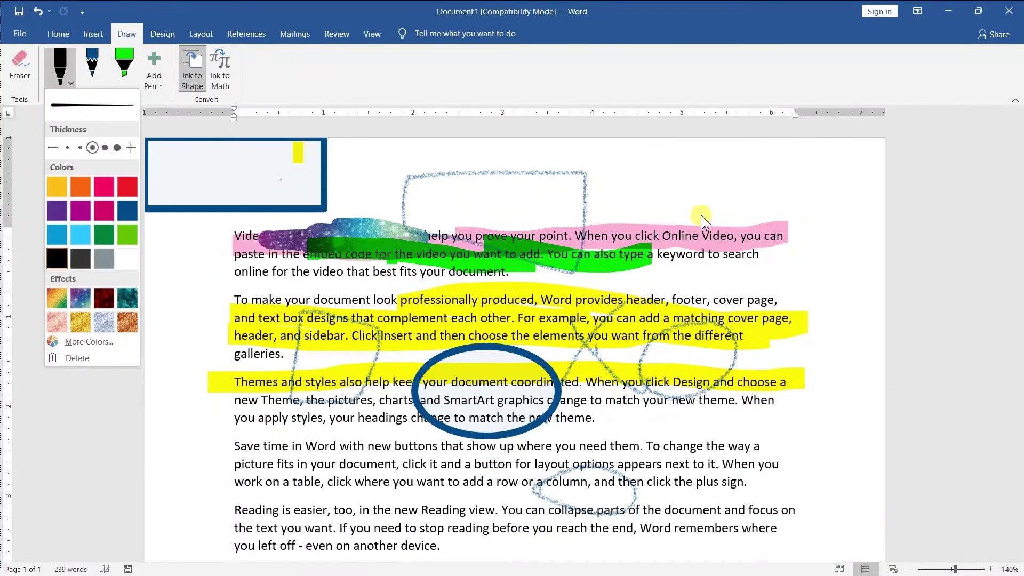
{"action": "left_click", "coordinate": [702, 219]}
{"action": "left_click_drag", "start_coordinate": [702, 213], "coordinate": [708, 223]}
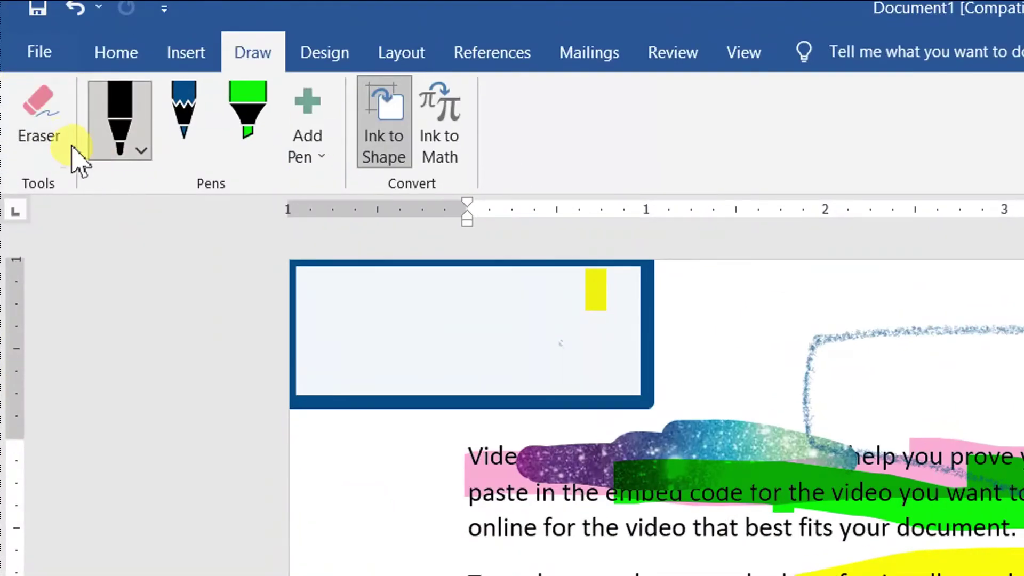
Step: Erase the pink, green, yellow highlighter, glitter and pencil strokes, then turn the eraser off
{"action": "left_click", "coordinate": [29, 75]}
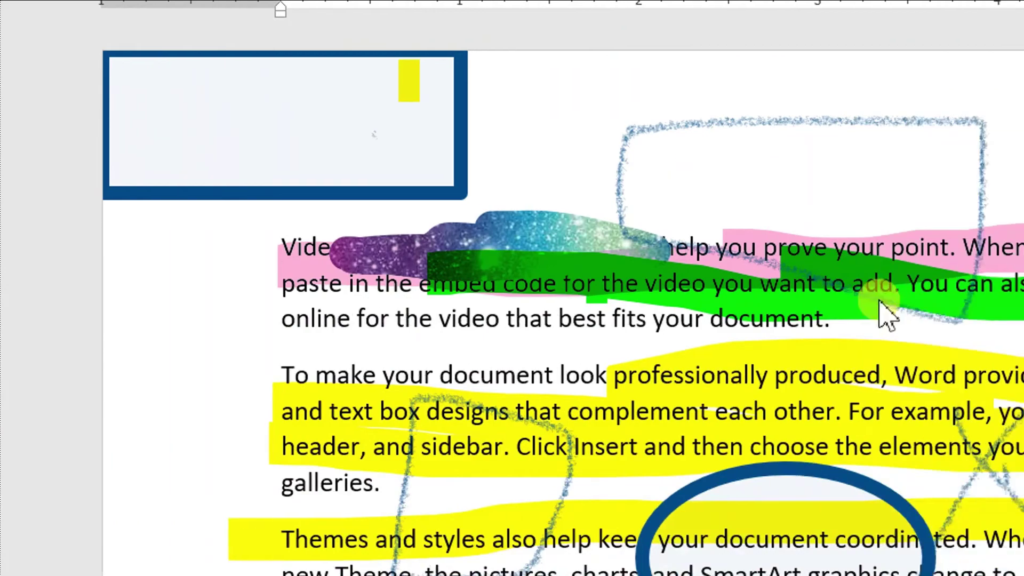
{"action": "left_click_drag", "start_coordinate": [880, 308], "coordinate": [800, 263]}
{"action": "left_click_drag", "start_coordinate": [603, 211], "coordinate": [546, 277]}
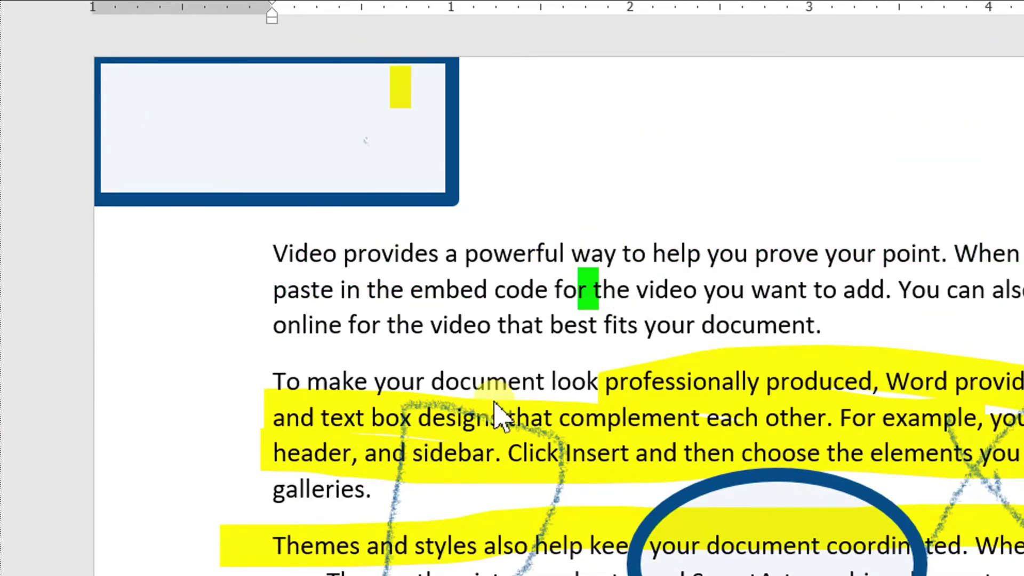
{"action": "left_click_drag", "start_coordinate": [492, 411], "coordinate": [754, 485]}
{"action": "left_click_drag", "start_coordinate": [926, 469], "coordinate": [907, 488]}
{"action": "left_click_drag", "start_coordinate": [389, 481], "coordinate": [244, 492]}
{"action": "scroll", "coordinate": [686, 508], "scroll_direction": "down", "scroll_amount": 3}
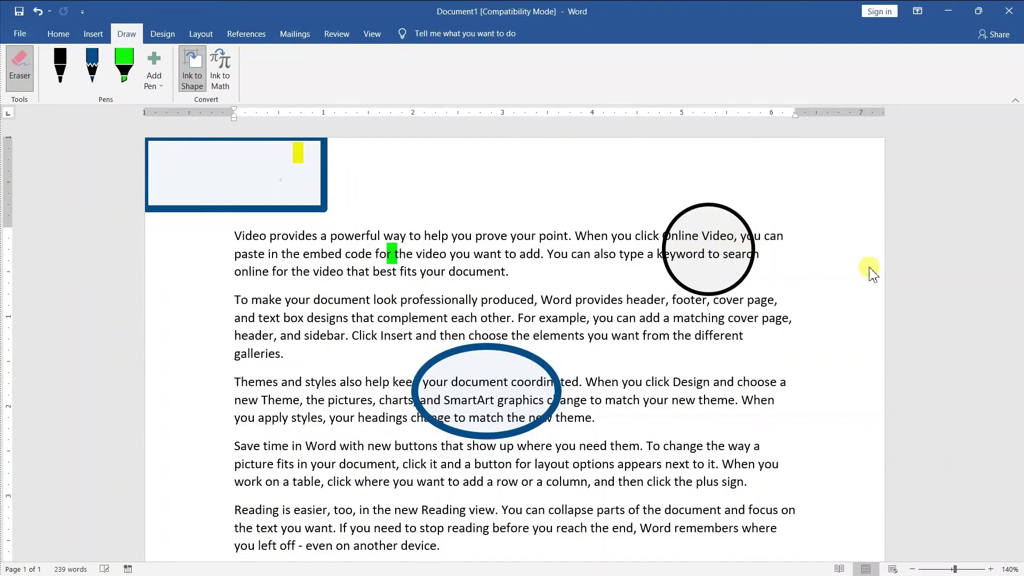
{"action": "left_click", "coordinate": [392, 254]}
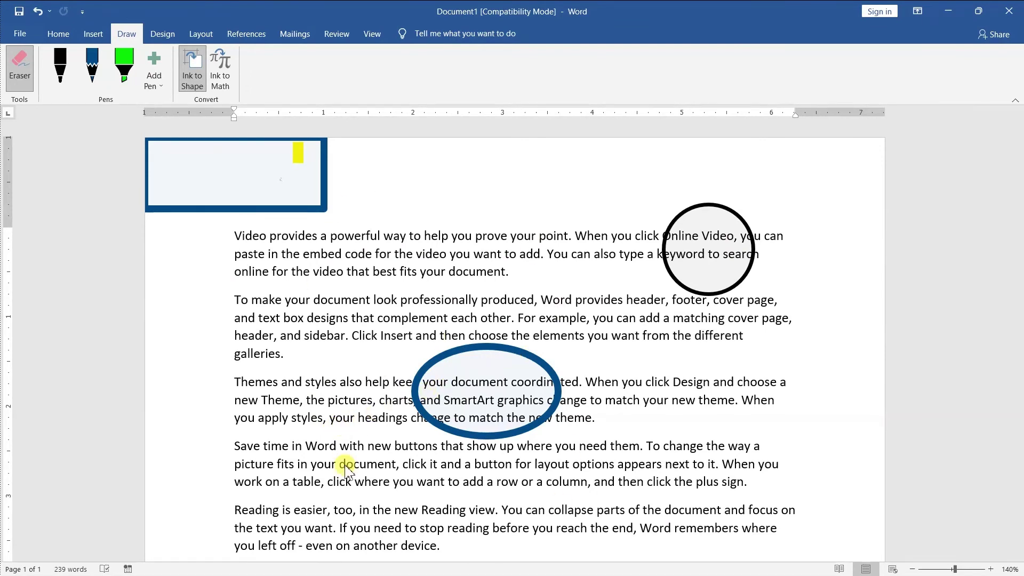
{"action": "left_click", "coordinate": [20, 67]}
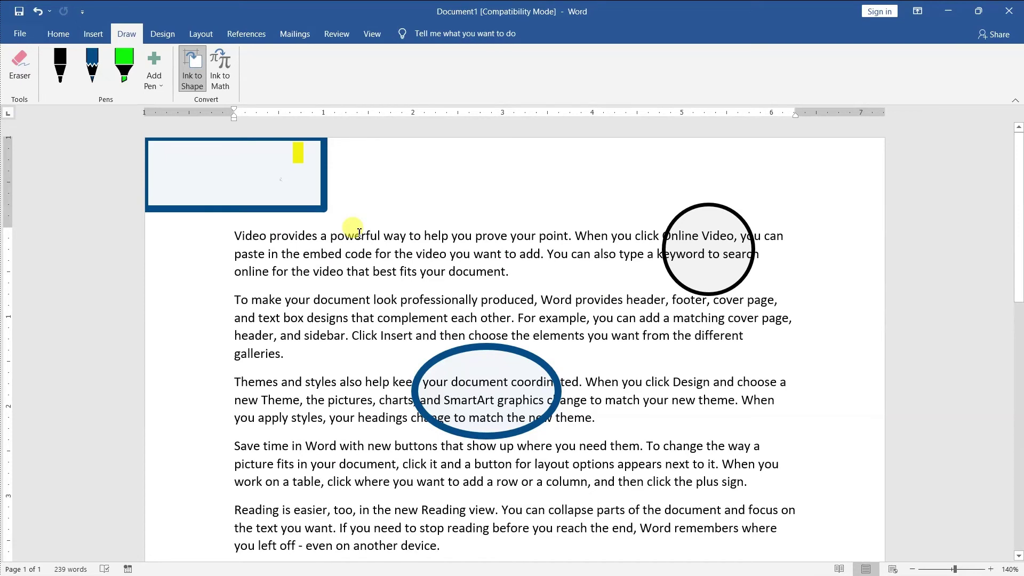
Step: Duplicate the blue ellipse to its right
{"action": "left_click", "coordinate": [503, 399]}
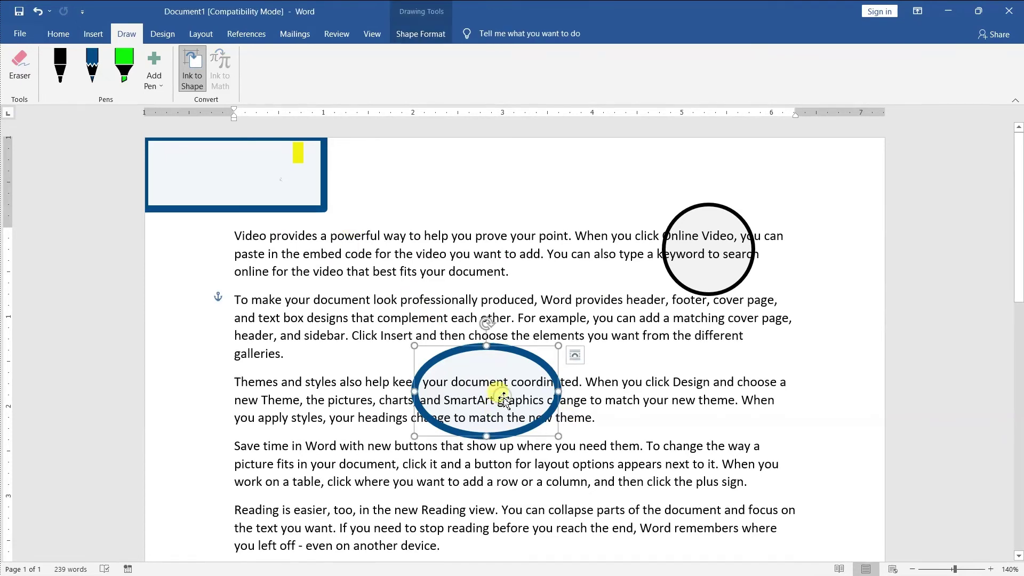
{"action": "left_click_drag", "start_coordinate": [507, 404], "coordinate": [677, 405]}
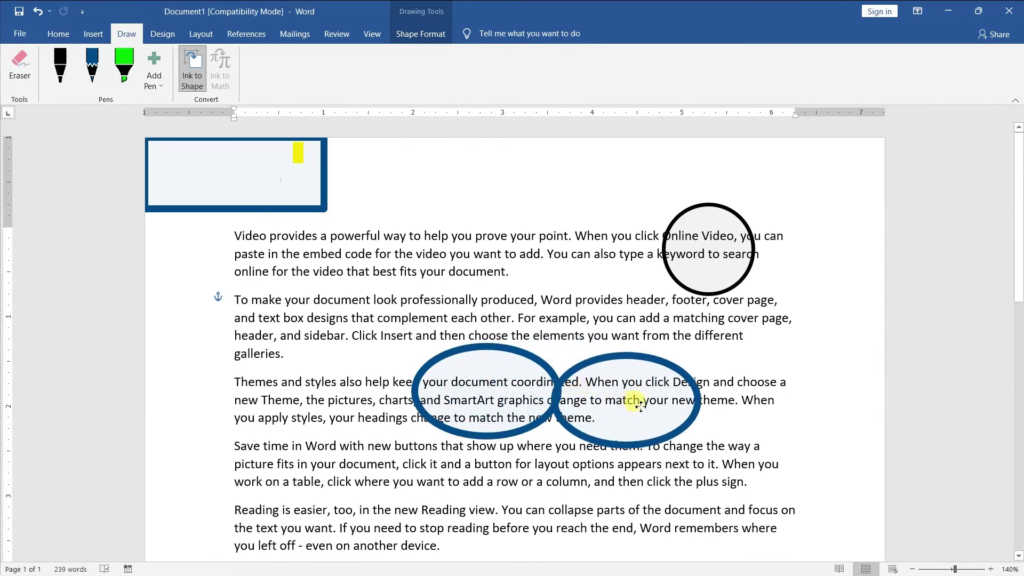
{"action": "left_click_drag", "start_coordinate": [678, 405], "coordinate": [684, 408]}
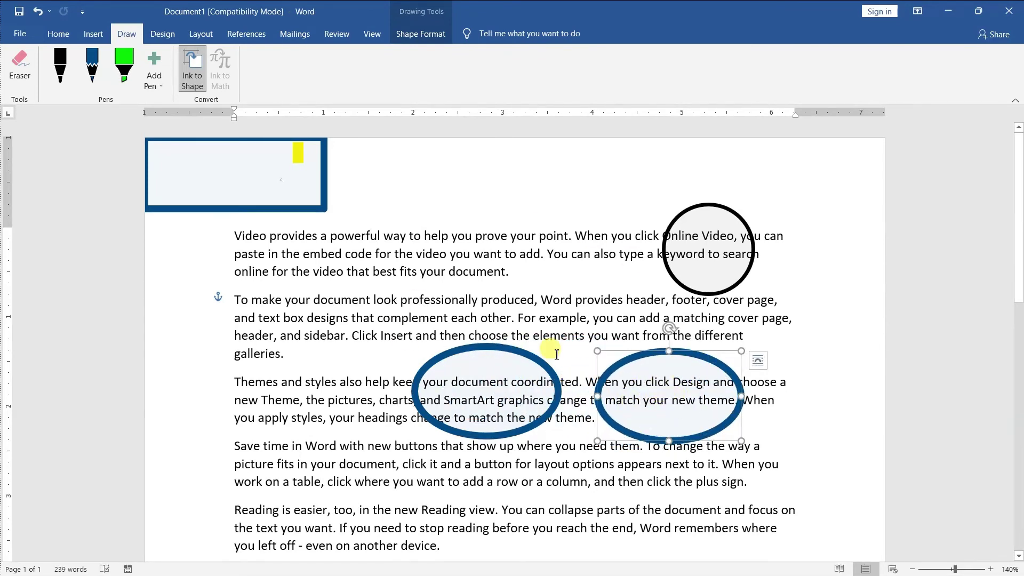
Step: Delete both blue ellipses, the black circle and the rectangle
{"action": "left_click", "coordinate": [454, 353]}
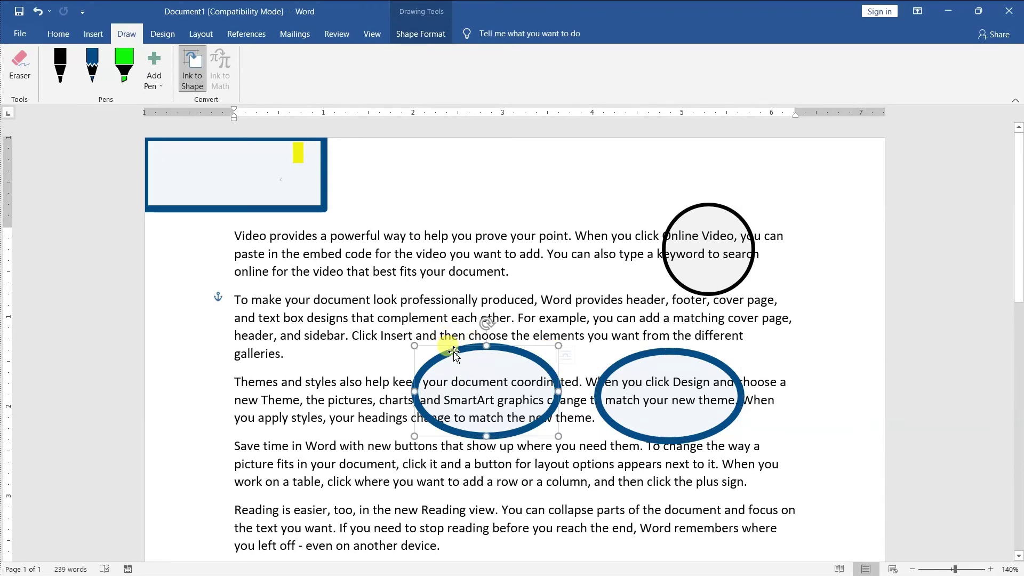
{"action": "key", "text": "Delete"}
{"action": "left_click", "coordinate": [646, 404]}
{"action": "key", "text": "Delete"}
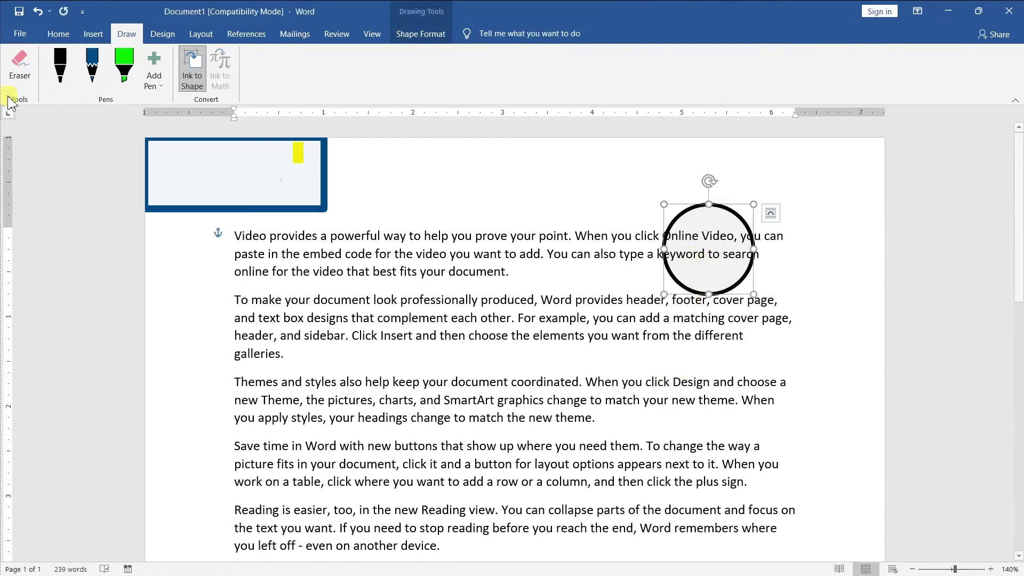
{"action": "left_click", "coordinate": [277, 179], "text": "shift"}
{"action": "key", "text": "Delete"}
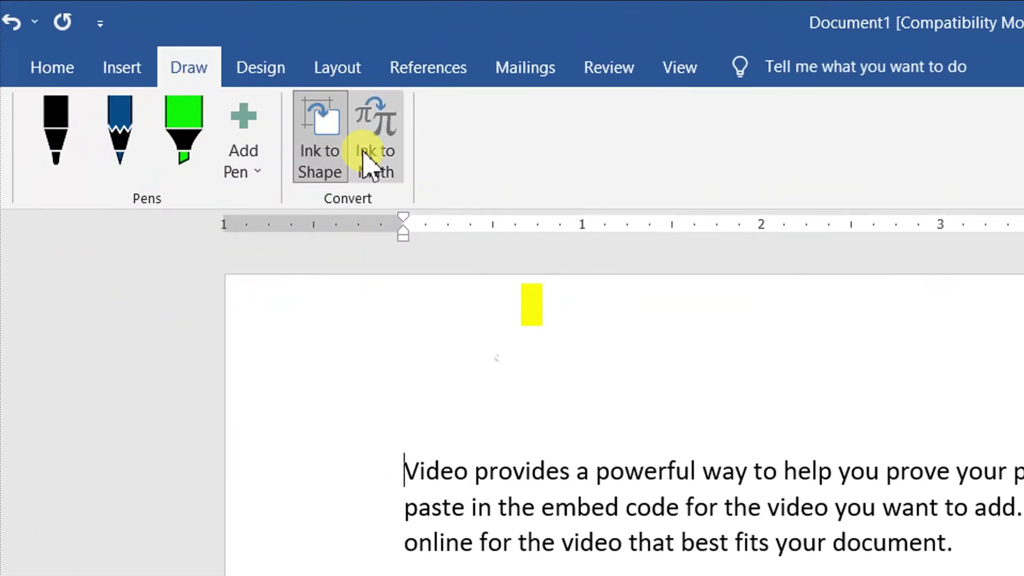
Step: In Ink to Math, handwrite x with a z exponent and a following symbol
{"action": "left_click", "coordinate": [364, 160]}
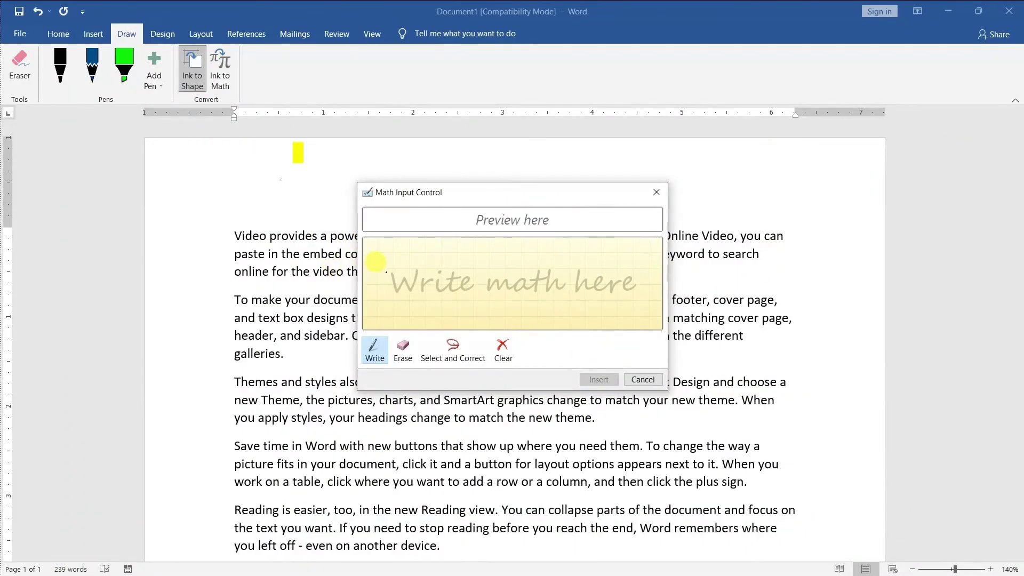
{"action": "left_click_drag", "start_coordinate": [392, 269], "coordinate": [445, 321]}
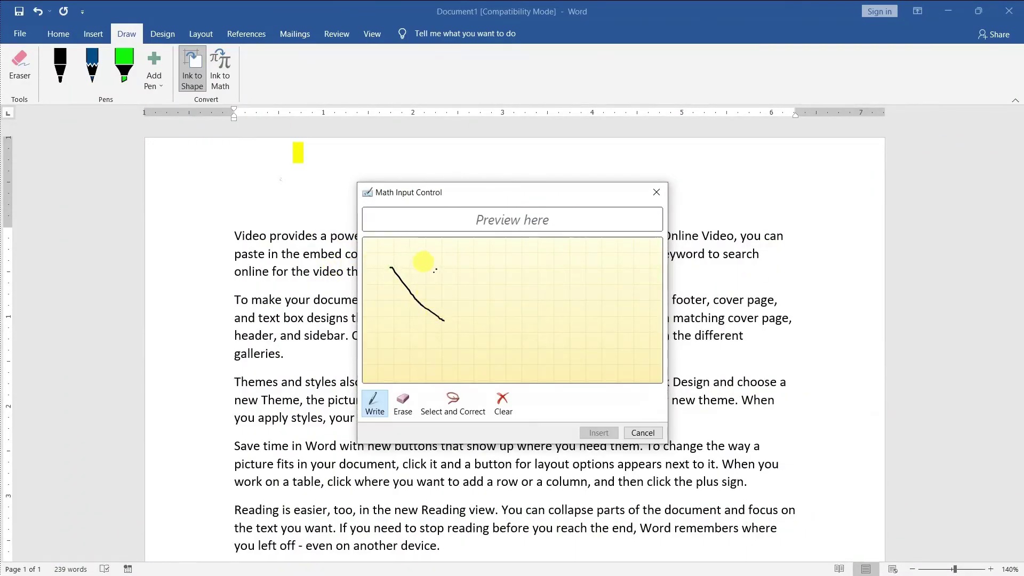
{"action": "left_click_drag", "start_coordinate": [434, 270], "coordinate": [389, 326]}
{"action": "mouse_move", "coordinate": [462, 249]}
{"action": "left_mouse_down"}
{"action": "mouse_move", "coordinate": [438, 256]}
{"action": "mouse_move", "coordinate": [463, 276]}
{"action": "left_mouse_up"}
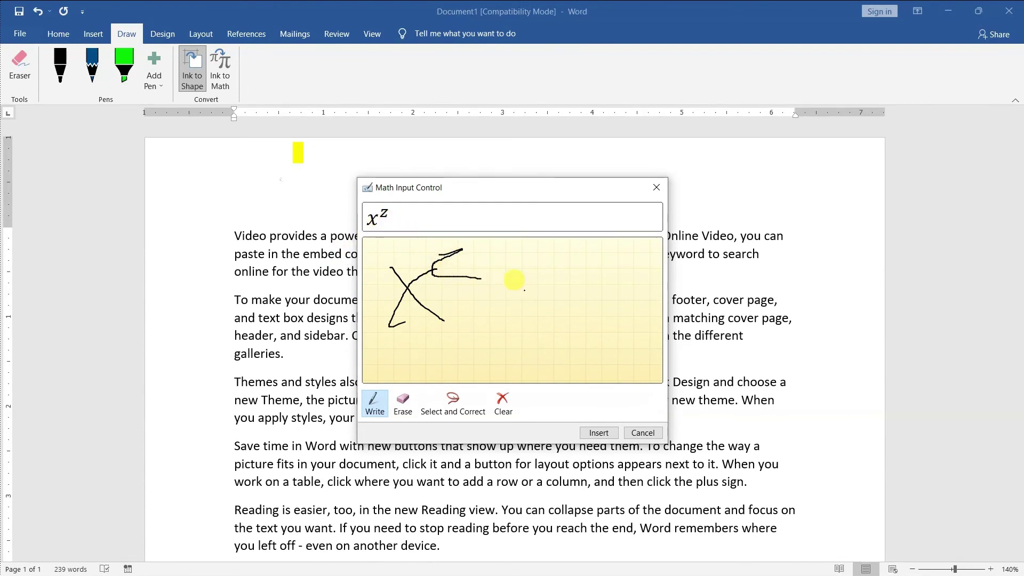
{"action": "left_click_drag", "start_coordinate": [507, 333], "coordinate": [502, 340]}
{"action": "left_click_drag", "start_coordinate": [458, 298], "coordinate": [579, 280]}
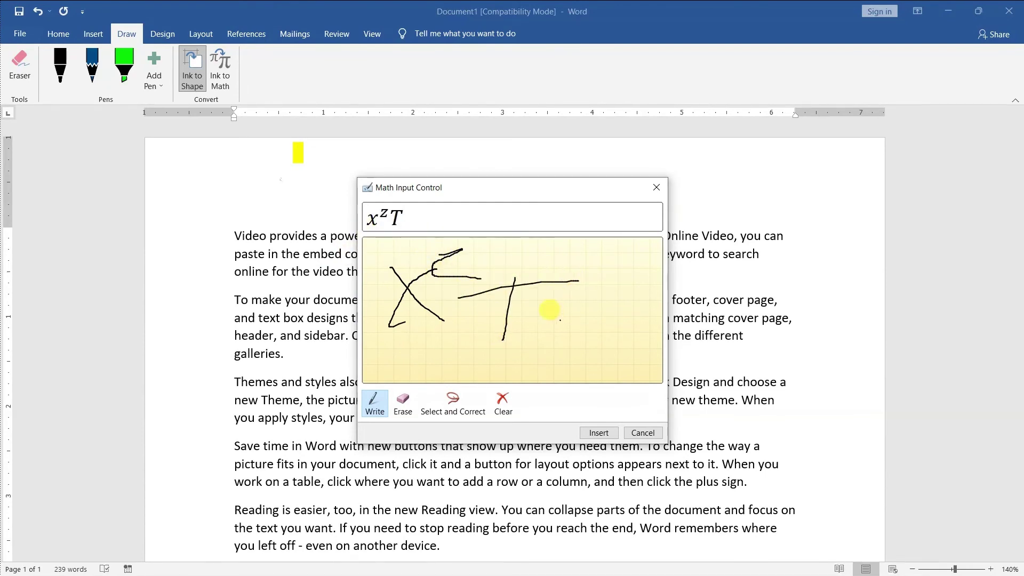
Step: Erase the misread T, then handwrite a plus sign and a final letter
{"action": "left_click", "coordinate": [471, 404]}
{"action": "mouse_move", "coordinate": [487, 246]}
{"action": "left_mouse_down"}
{"action": "mouse_move", "coordinate": [538, 335]}
{"action": "mouse_move", "coordinate": [488, 247]}
{"action": "left_mouse_up"}
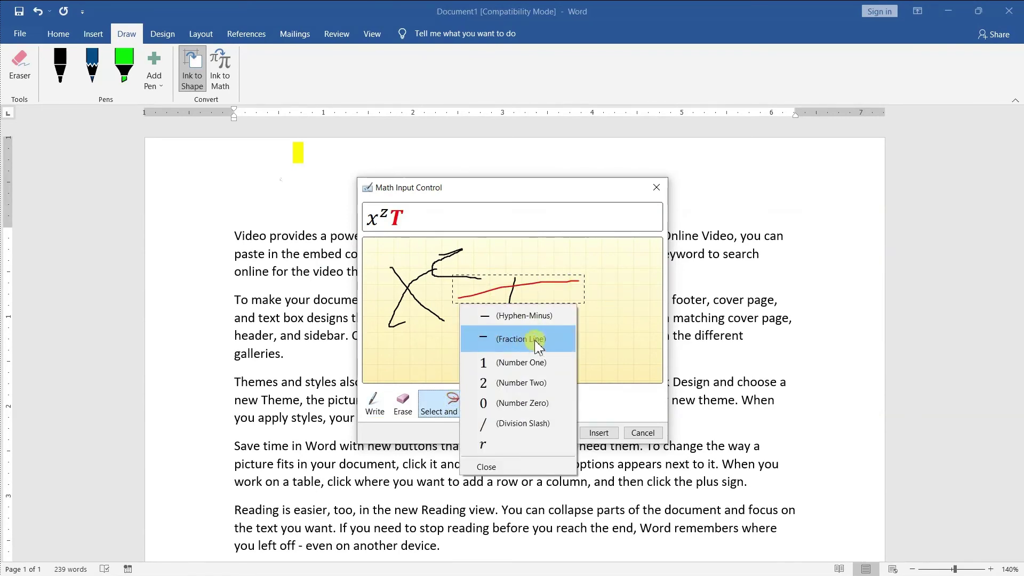
{"action": "left_click", "coordinate": [663, 328]}
{"action": "left_click", "coordinate": [403, 404]}
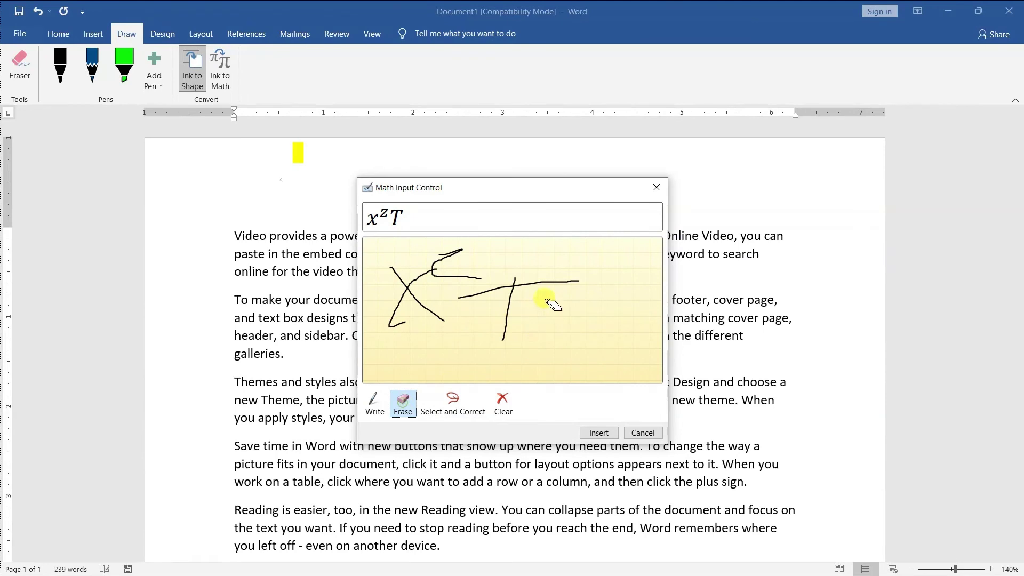
{"action": "left_click_drag", "start_coordinate": [540, 316], "coordinate": [525, 285]}
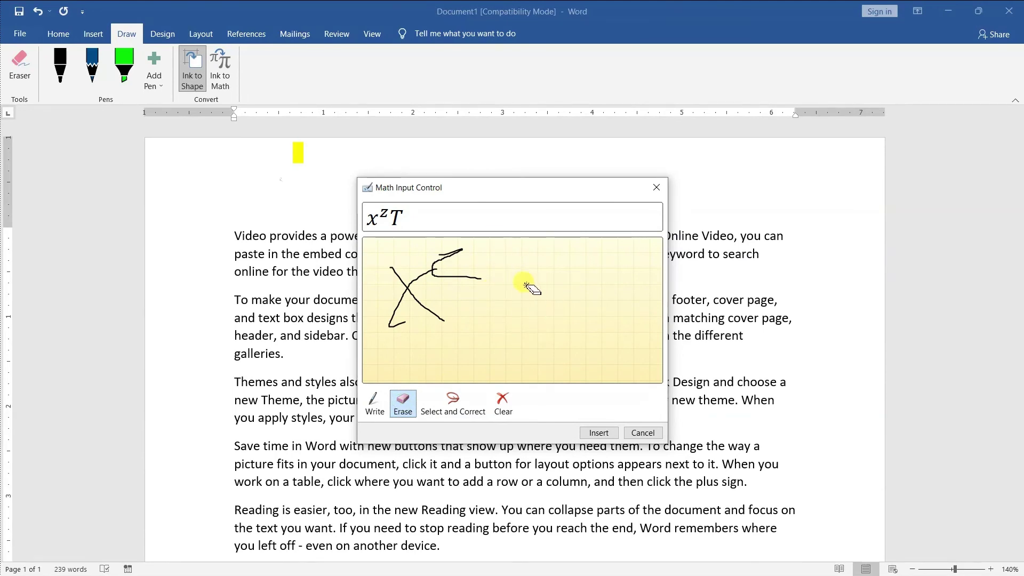
{"action": "left_click", "coordinate": [375, 404]}
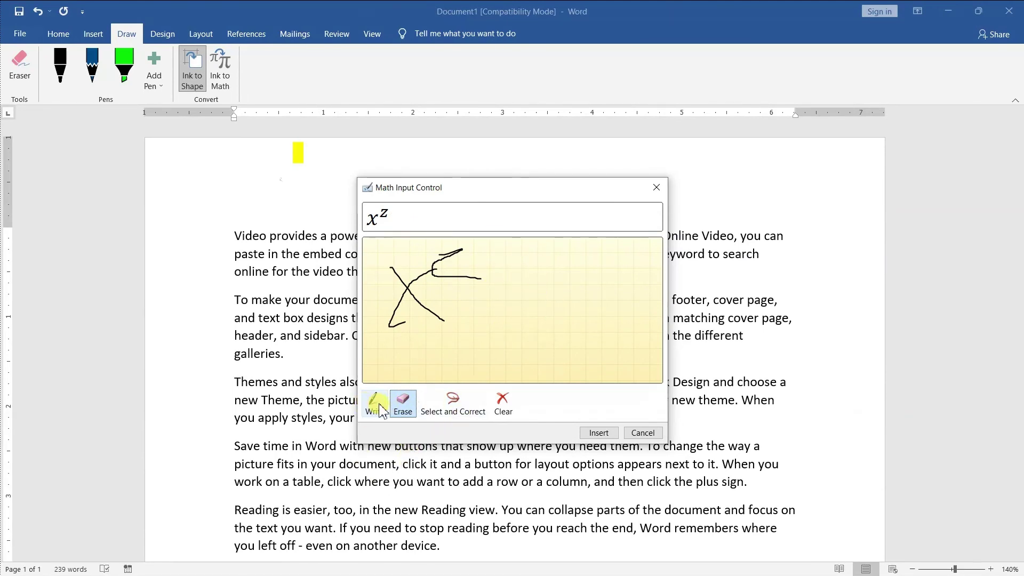
{"action": "left_click_drag", "start_coordinate": [506, 329], "coordinate": [505, 330]}
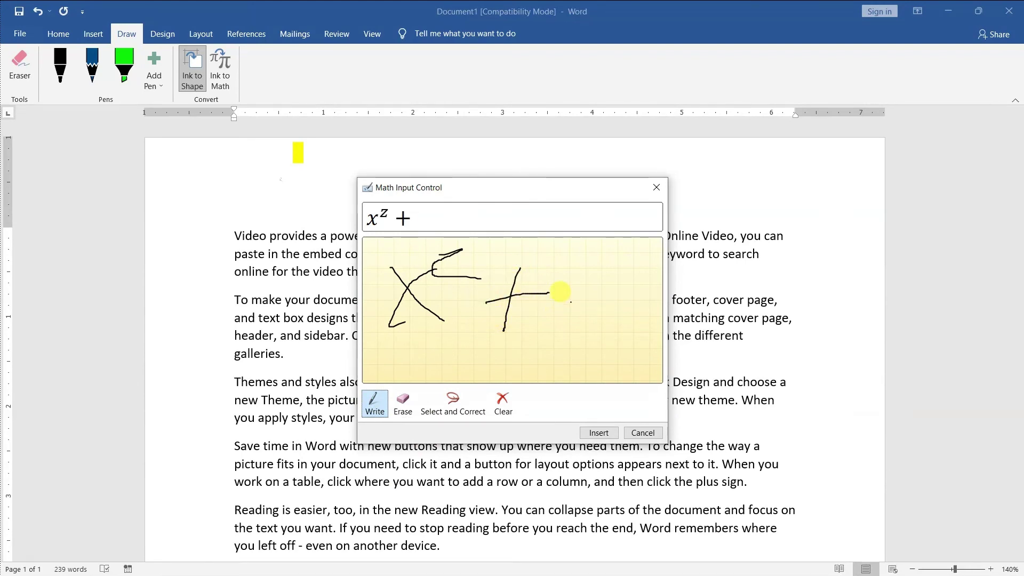
{"action": "mouse_move", "coordinate": [572, 276]}
{"action": "left_mouse_down"}
{"action": "mouse_move", "coordinate": [620, 315]}
{"action": "mouse_move", "coordinate": [601, 335]}
{"action": "left_mouse_up"}
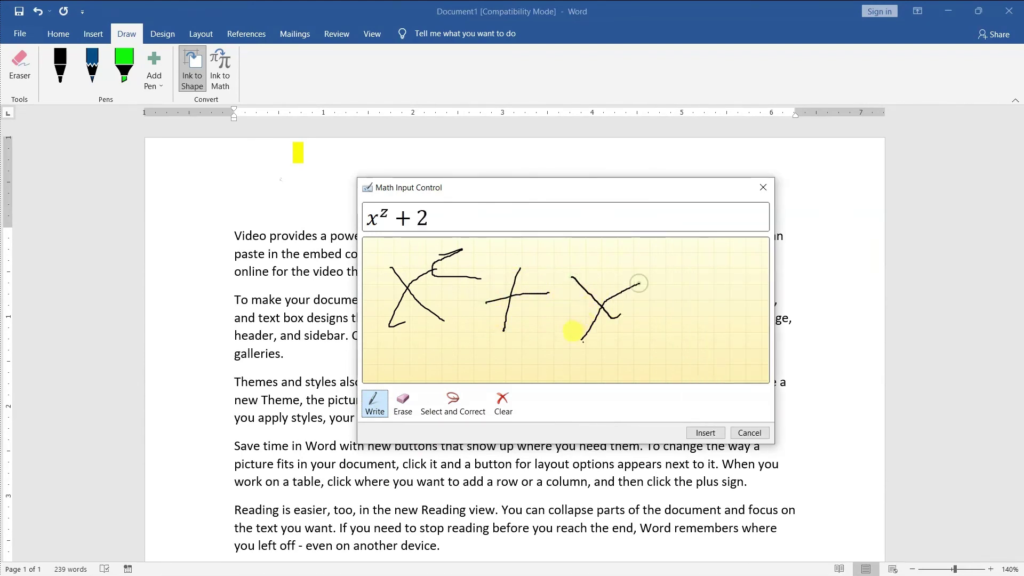
Step: Correct the final symbol to X, then to Y, and insert X^z + Y
{"action": "left_click", "coordinate": [453, 404]}
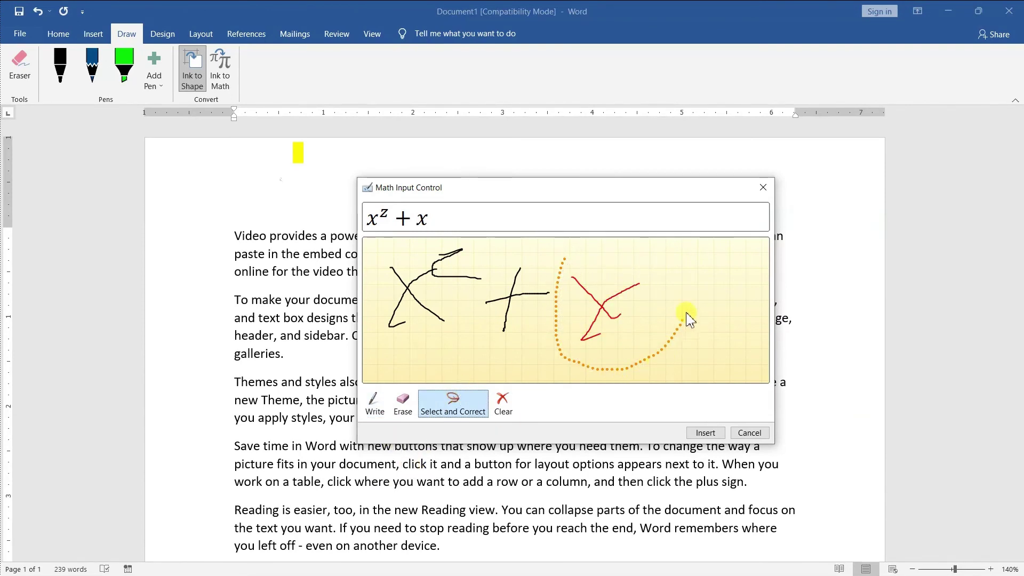
{"action": "left_click_drag", "start_coordinate": [571, 261], "coordinate": [661, 264]}
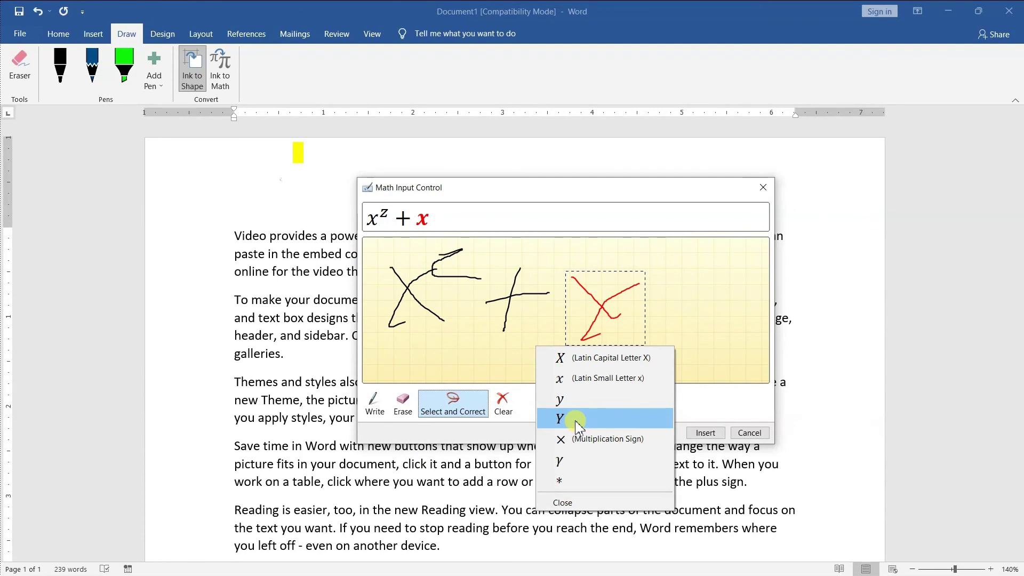
{"action": "left_click", "coordinate": [584, 368]}
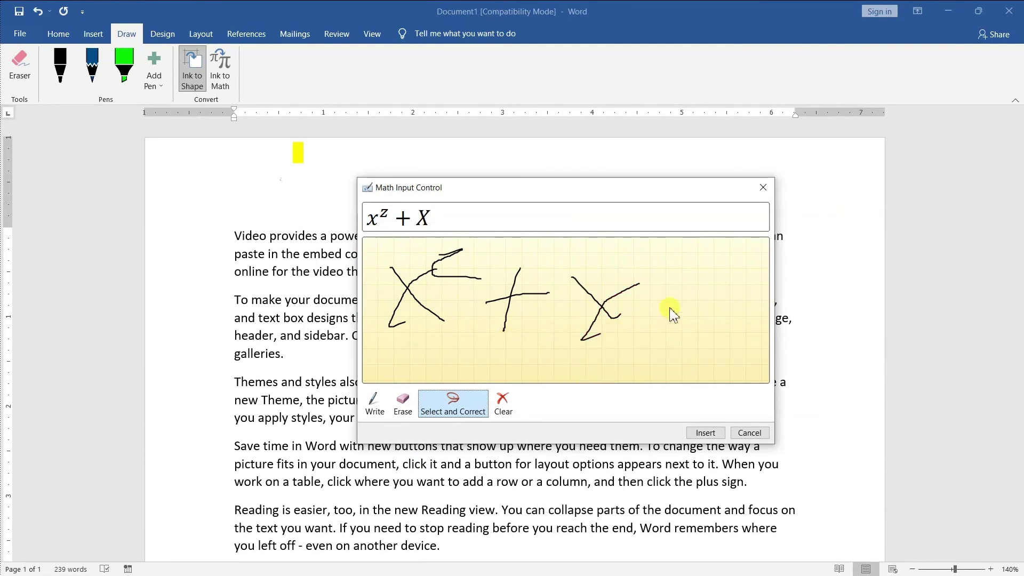
{"action": "left_click_drag", "start_coordinate": [560, 262], "coordinate": [667, 283]}
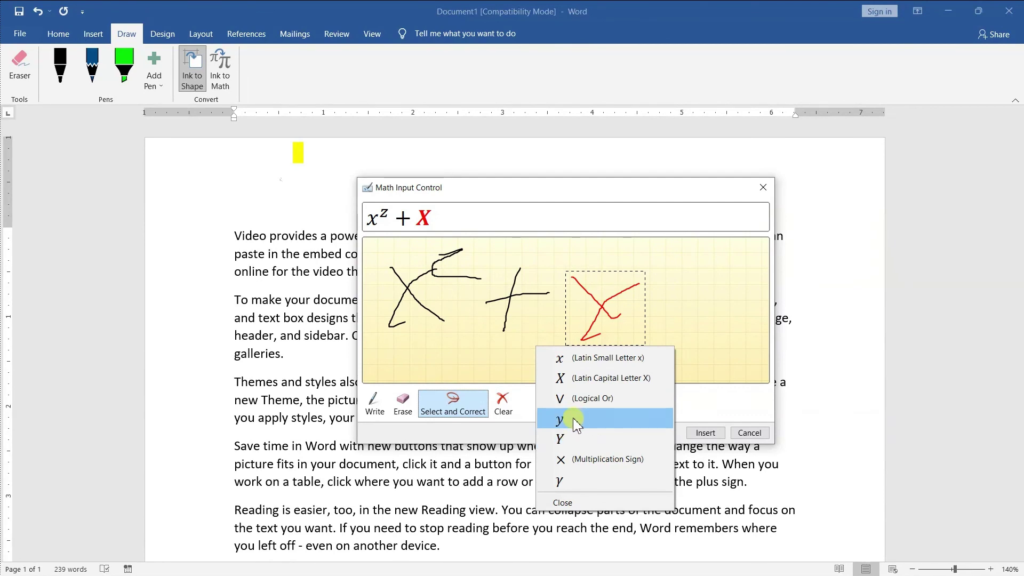
{"action": "left_click", "coordinate": [566, 439]}
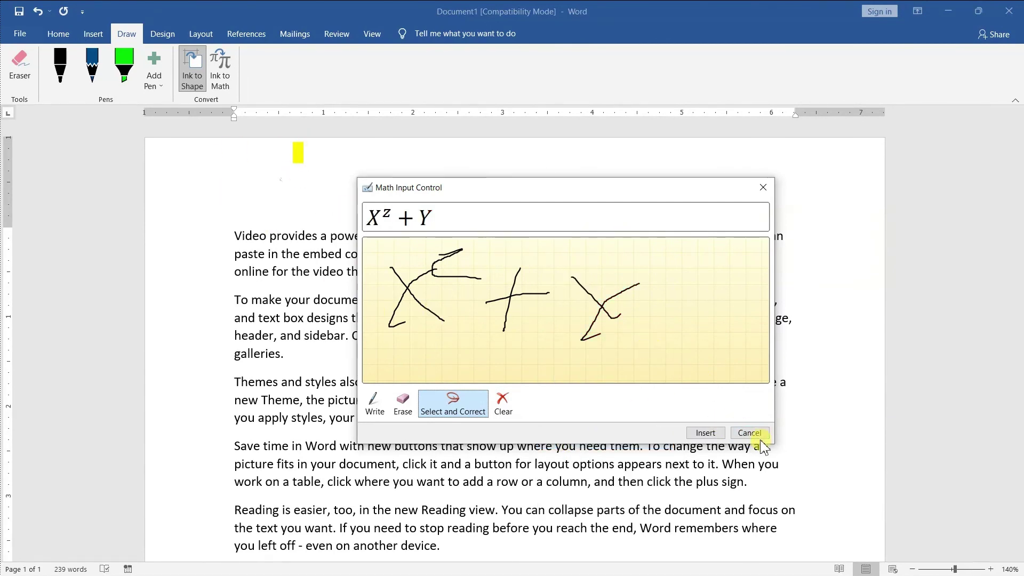
{"action": "left_click", "coordinate": [706, 433]}
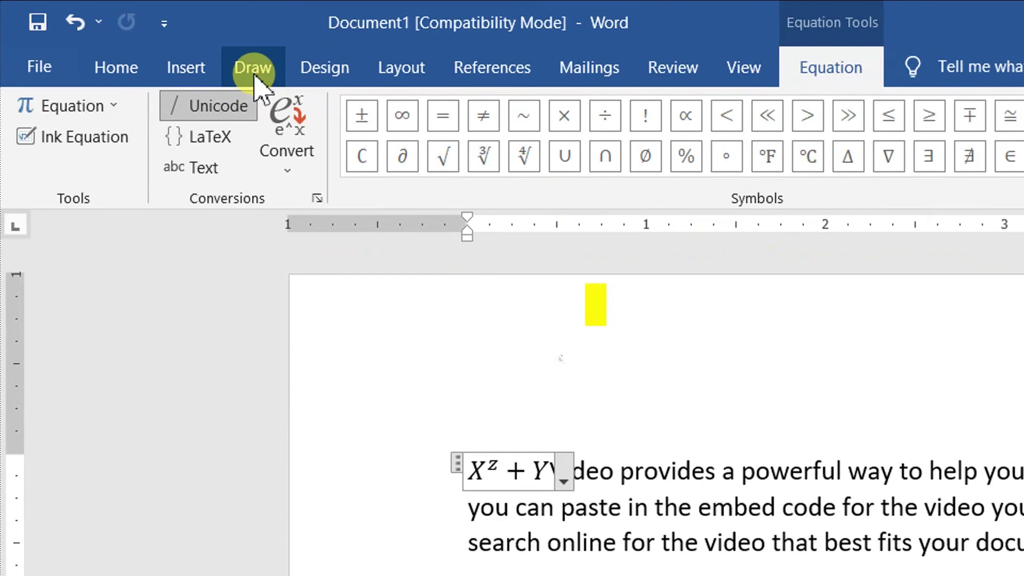
Step: Go to the Draw tab and click back into the text to leave the equation
{"action": "left_click", "coordinate": [255, 75]}
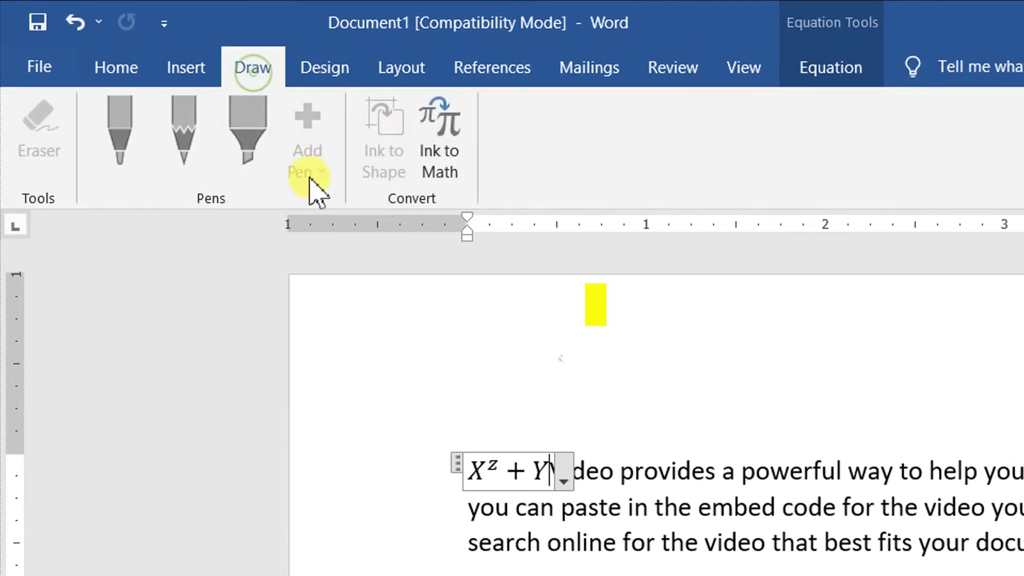
{"action": "left_click", "coordinate": [694, 490]}
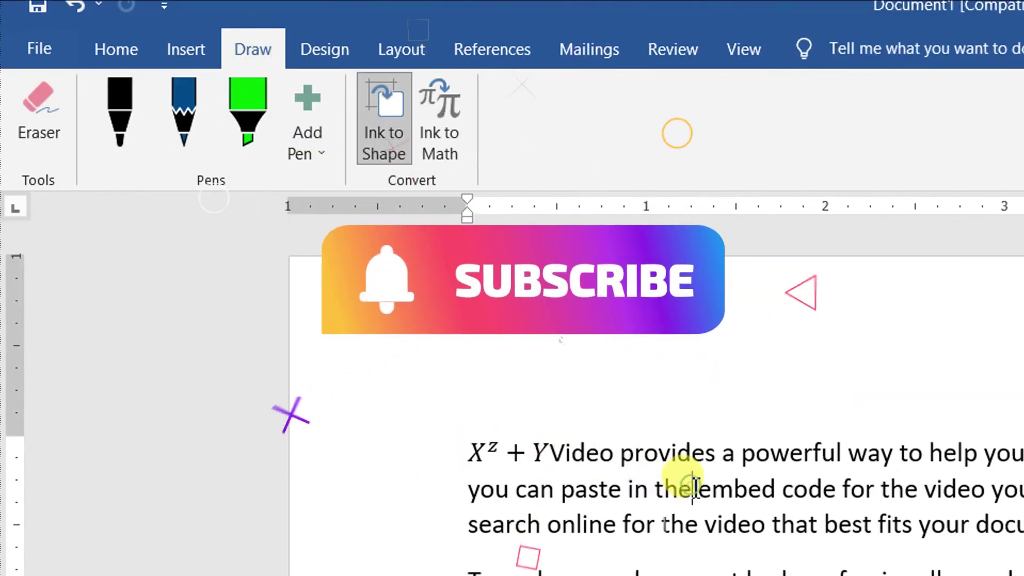